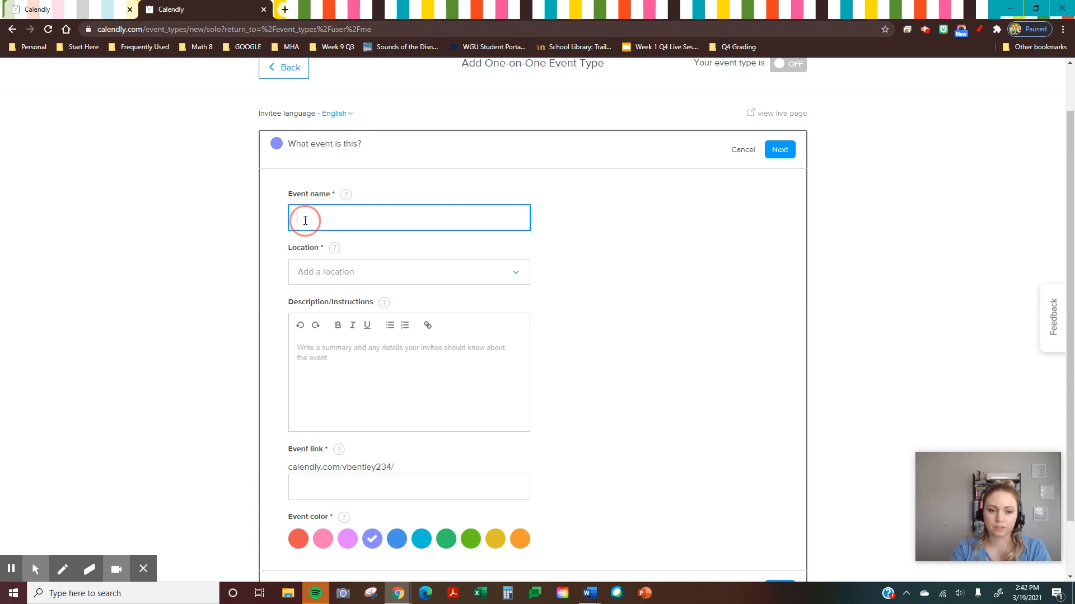
Step: Name the one-on-one event "Student Teacher Meetups (Feeback)"
{"action": "type", "text": "Stu"}
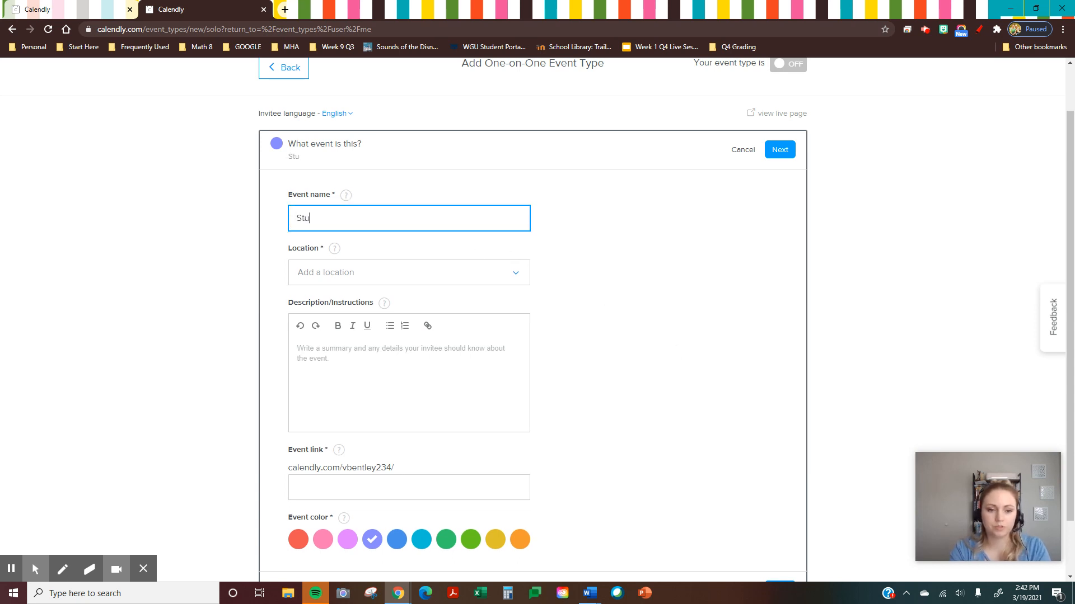
{"action": "type", "text": "dent Teacher Meetups"}
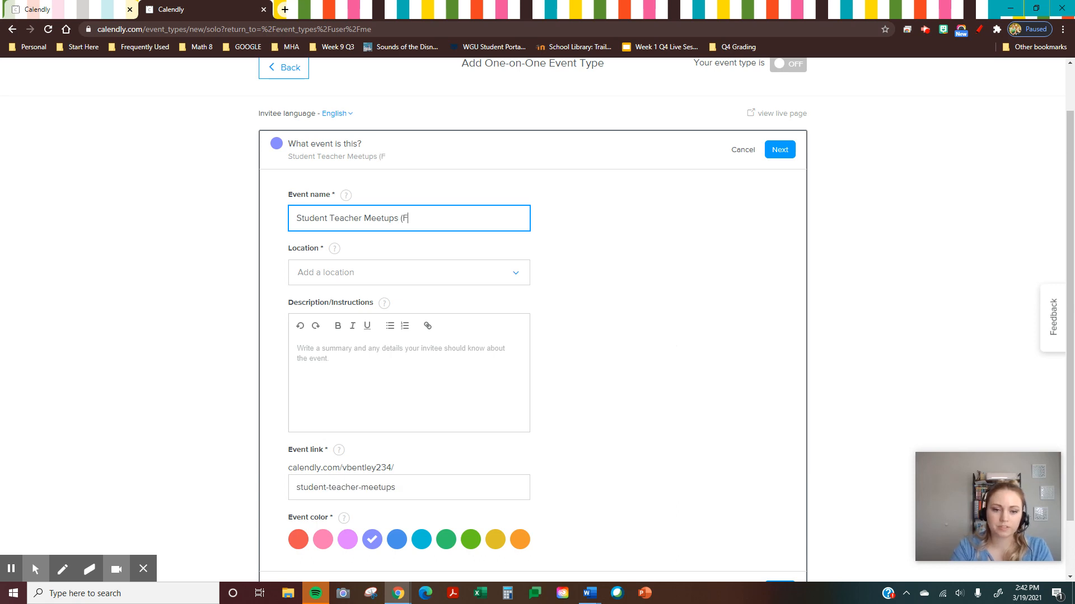
{"action": "type", "text": " (Feeback)"}
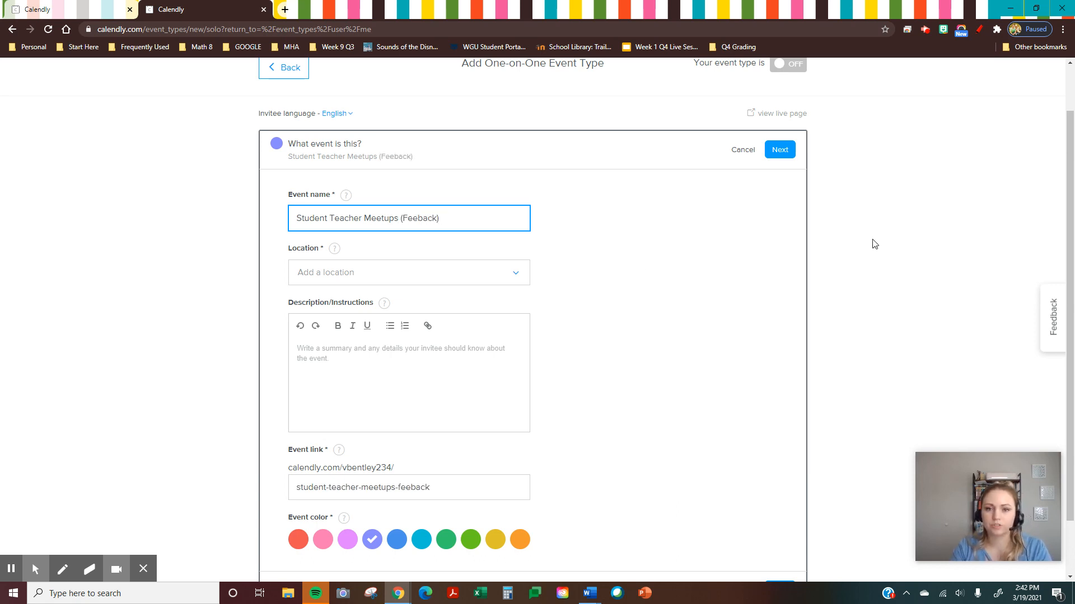
{"action": "left_click", "coordinate": [573, 306]}
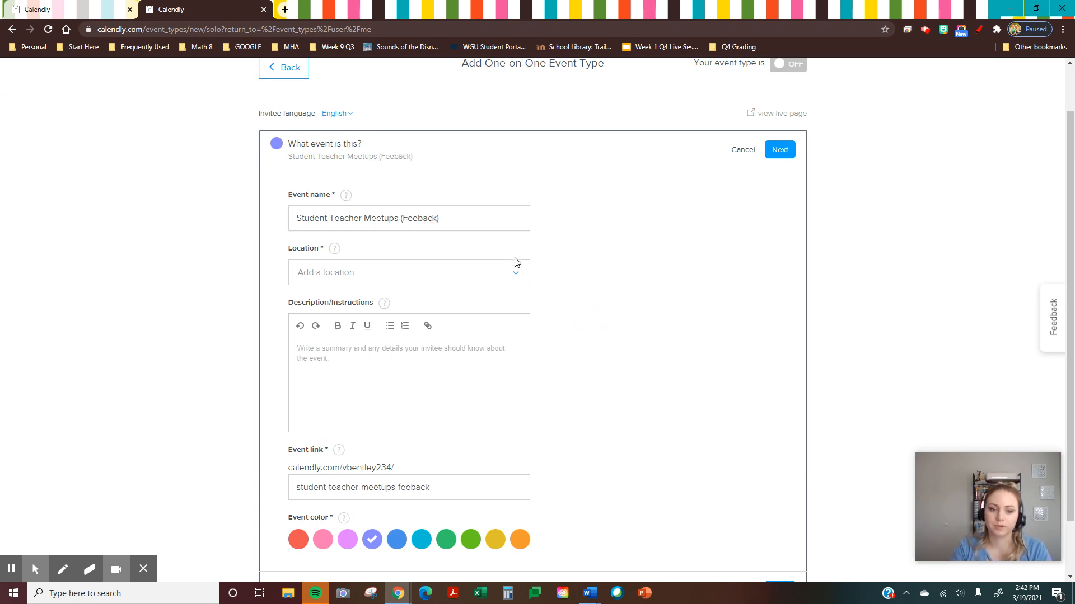
Step: Add a Custom location reading "Will determine location upon appointment.", displayed while booking
{"action": "left_click", "coordinate": [514, 277]}
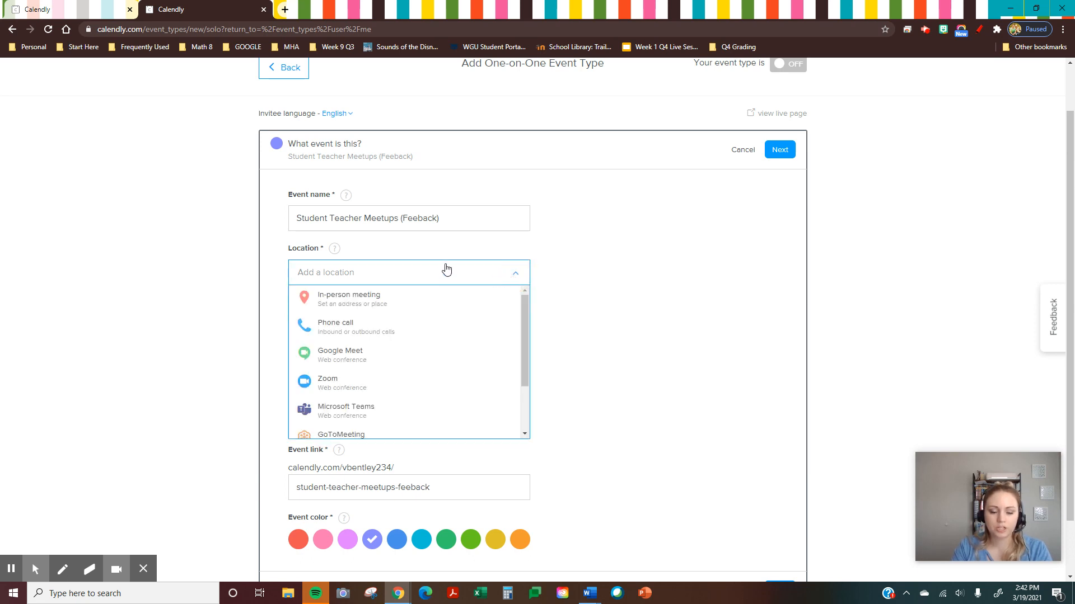
{"action": "scroll", "coordinate": [386, 331], "scroll_direction": "down", "scroll_amount": 2}
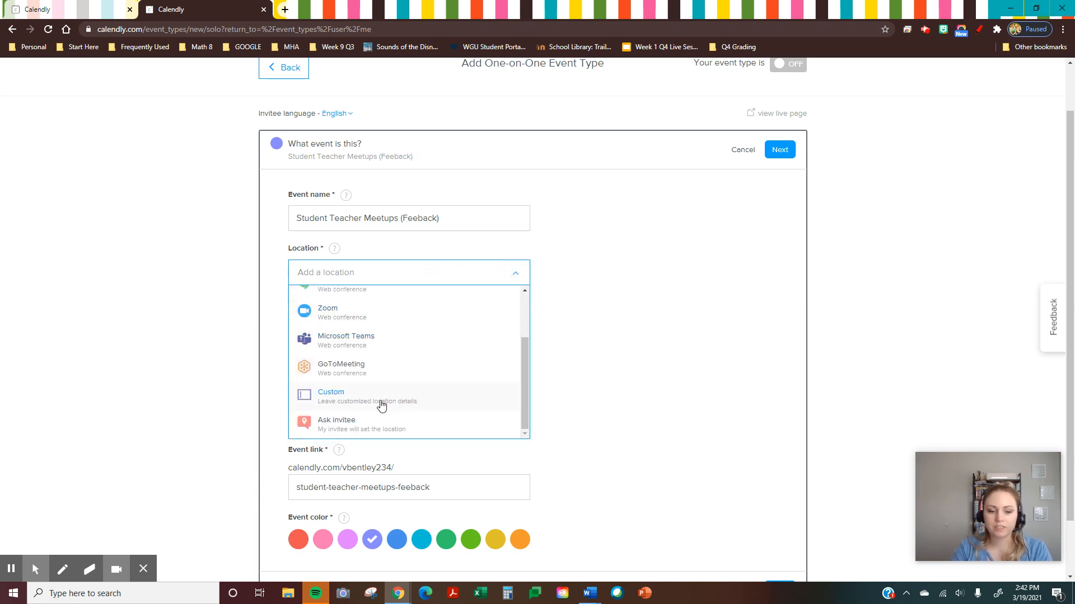
{"action": "scroll", "coordinate": [406, 387], "scroll_direction": "up", "scroll_amount": 2}
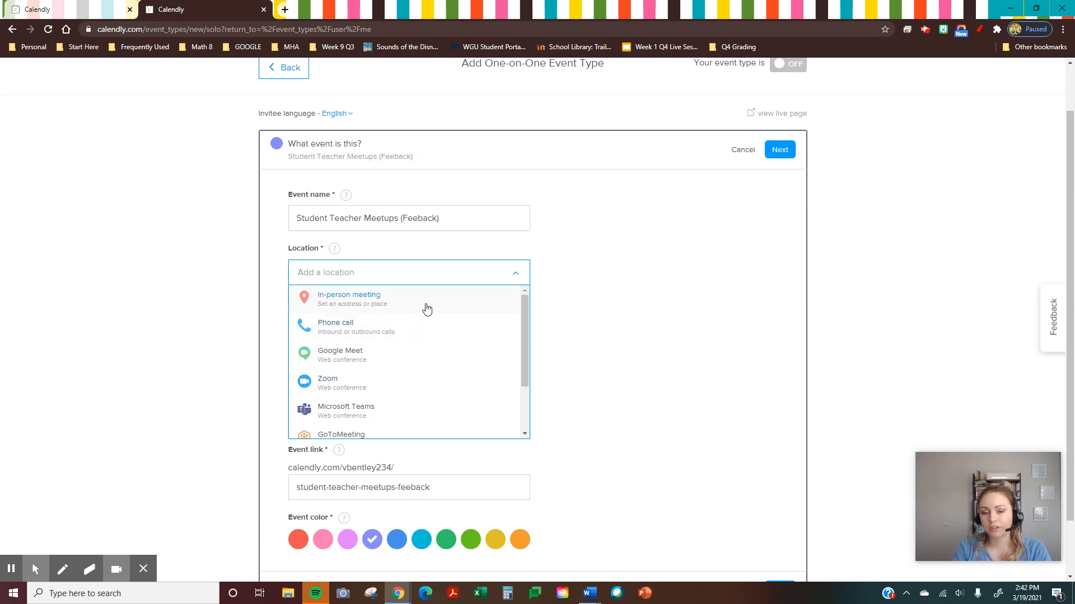
{"action": "scroll", "coordinate": [409, 328], "scroll_direction": "down", "scroll_amount": 2}
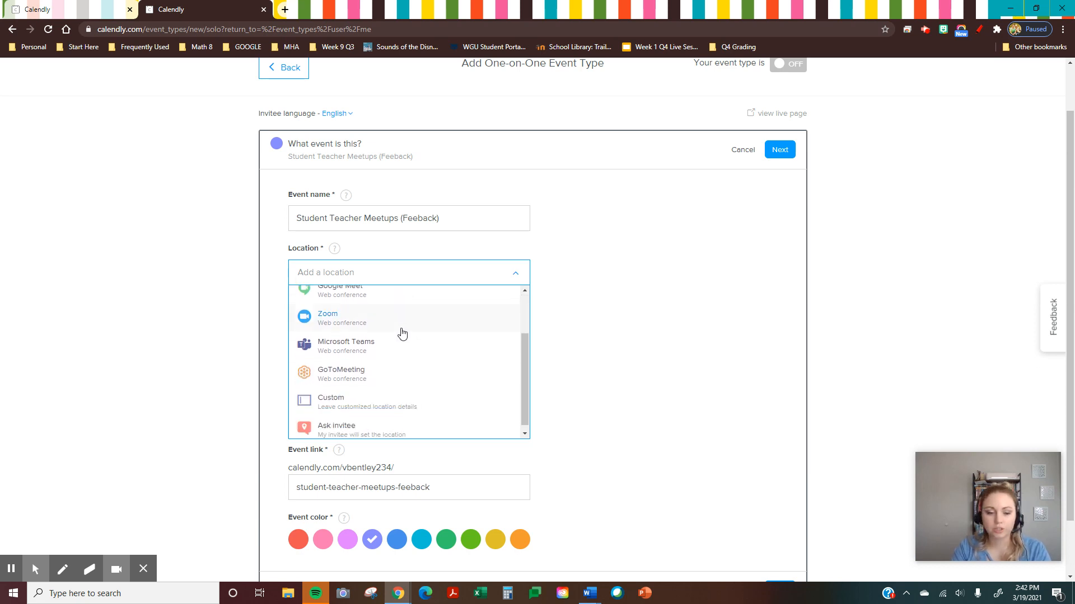
{"action": "left_click", "coordinate": [391, 406]}
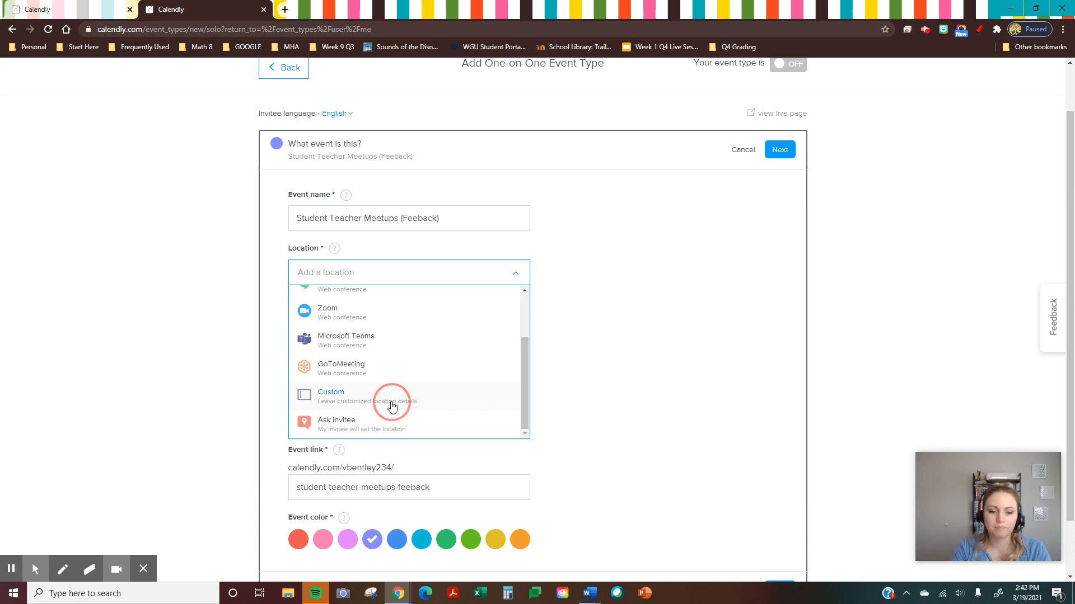
{"action": "left_click", "coordinate": [534, 189]}
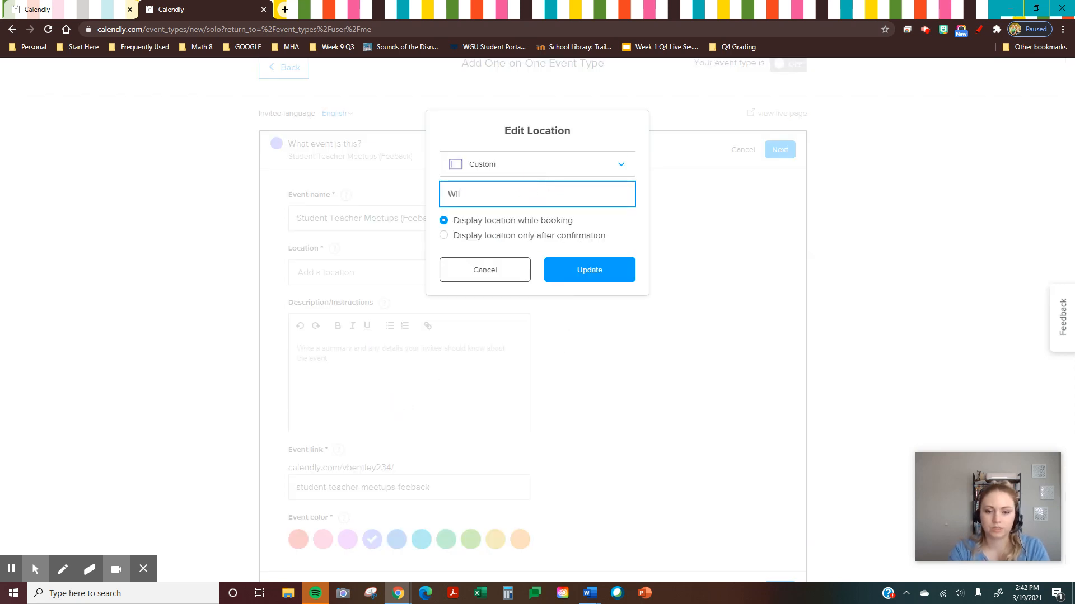
{"action": "type", "text": "Will determine location upon appointment."}
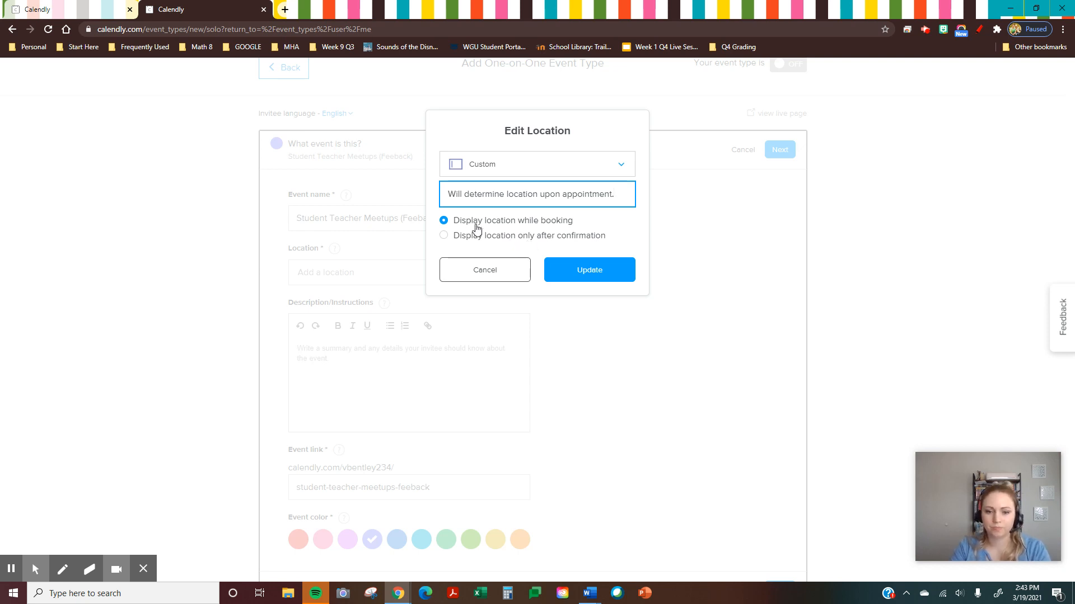
{"action": "left_click", "coordinate": [589, 270]}
Step: Enter the description "Schedule a one on one with [teacher] to receive feedback on your most recent assignments and ask any questions before the end of the unit."
{"action": "scroll", "coordinate": [243, 280], "scroll_direction": "down", "scroll_amount": 2}
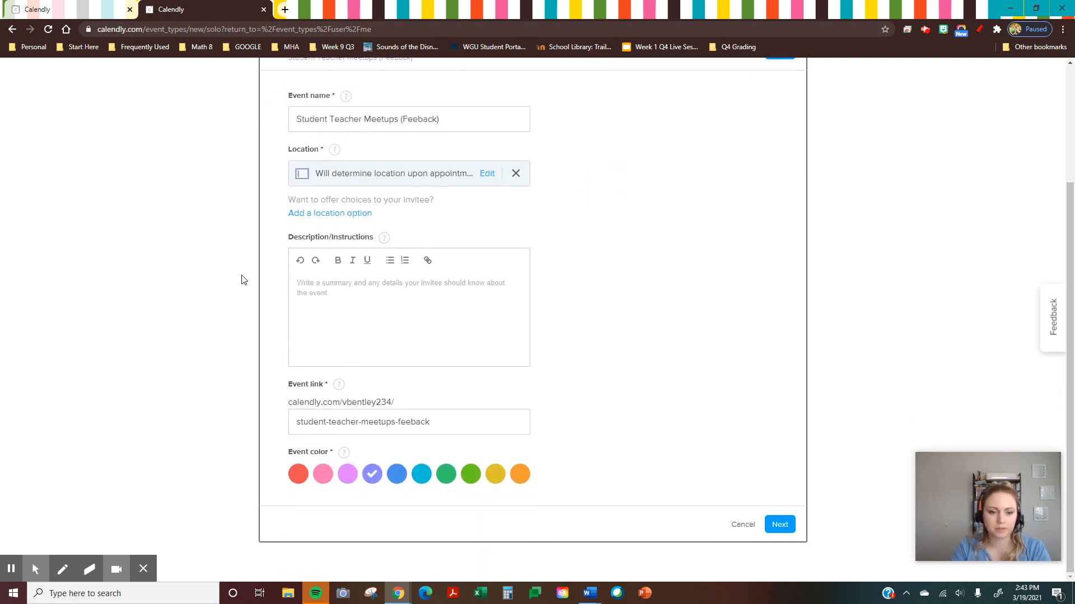
{"action": "left_click", "coordinate": [352, 296]}
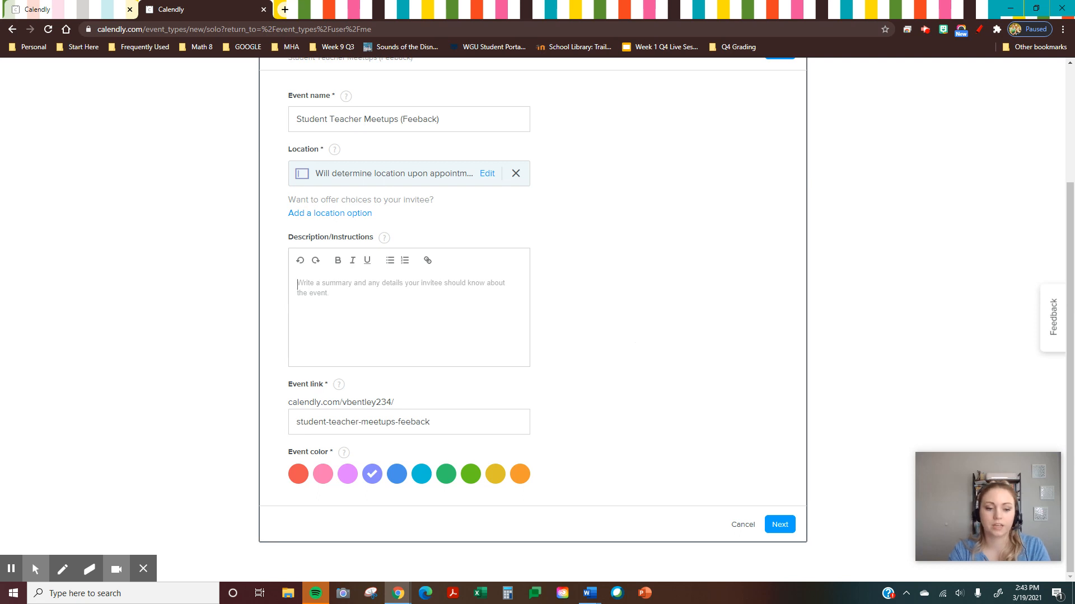
{"action": "type", "text": "Schedule a one"}
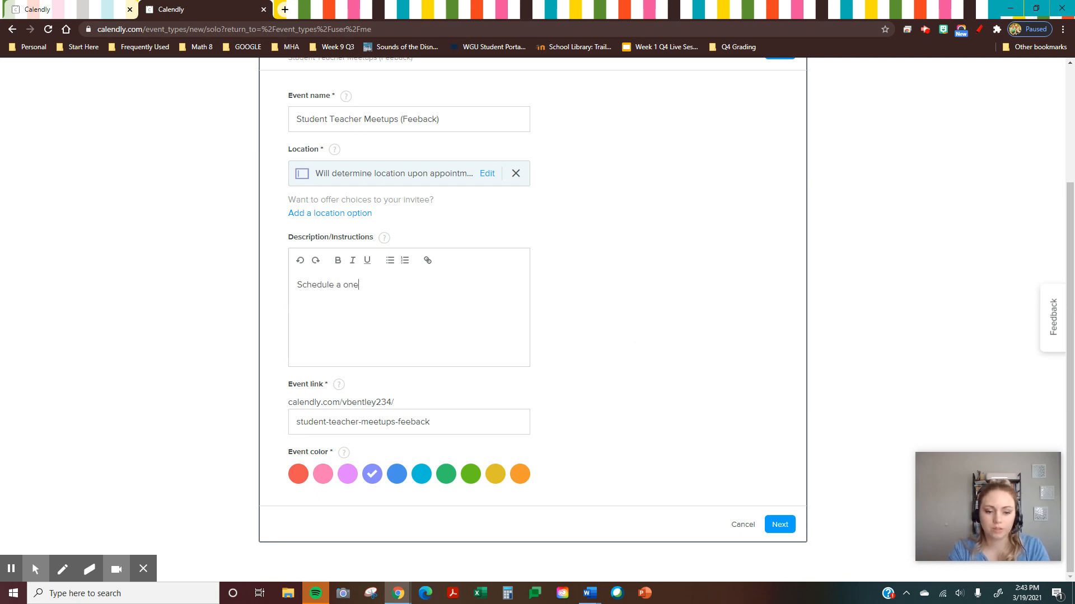
{"action": "type", "text": " on one with "}
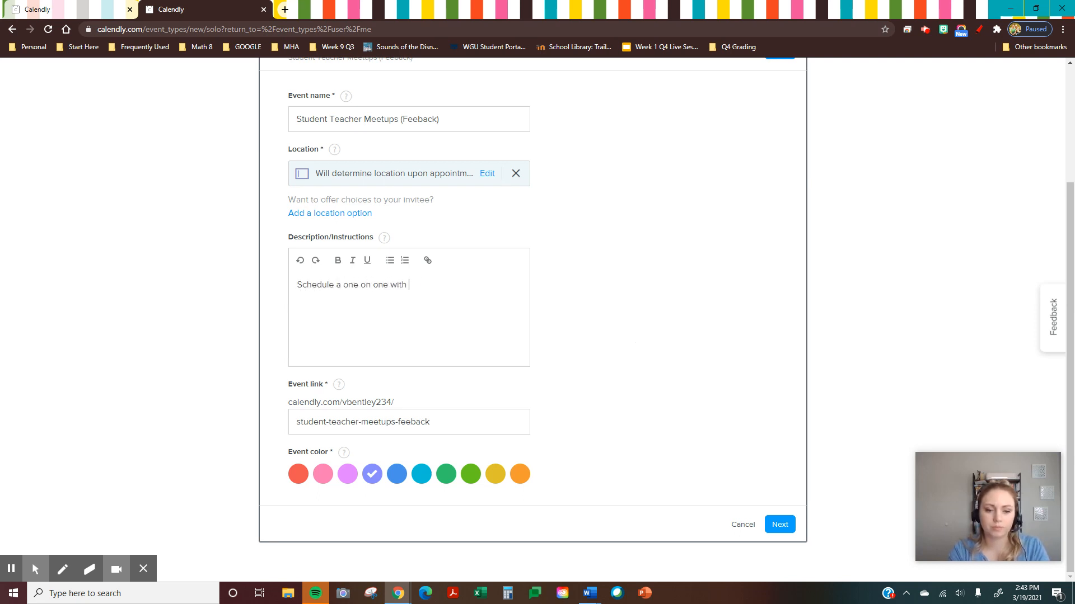
{"action": "type", "text": "Mrs. Bentley to rec"}
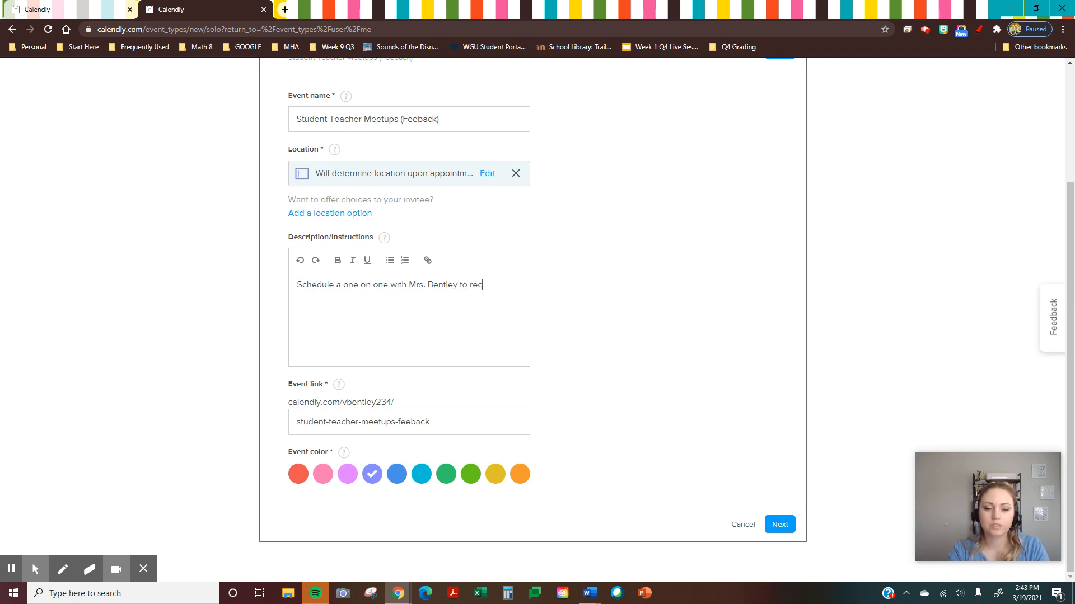
{"action": "type", "text": "eive feedback on your most recent assignments"}
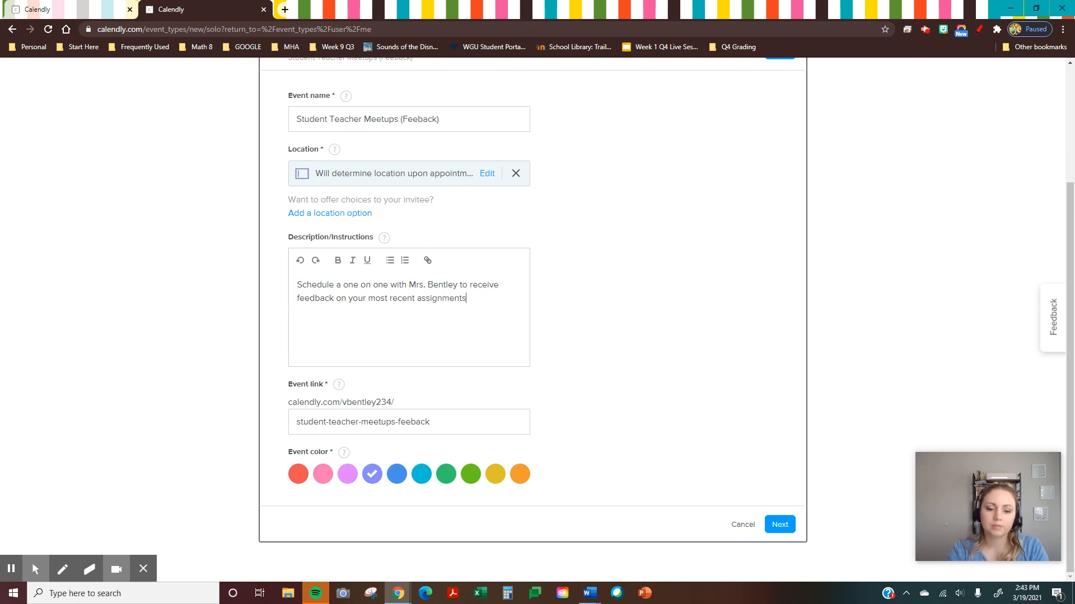
{"action": "type", "text": "any"}
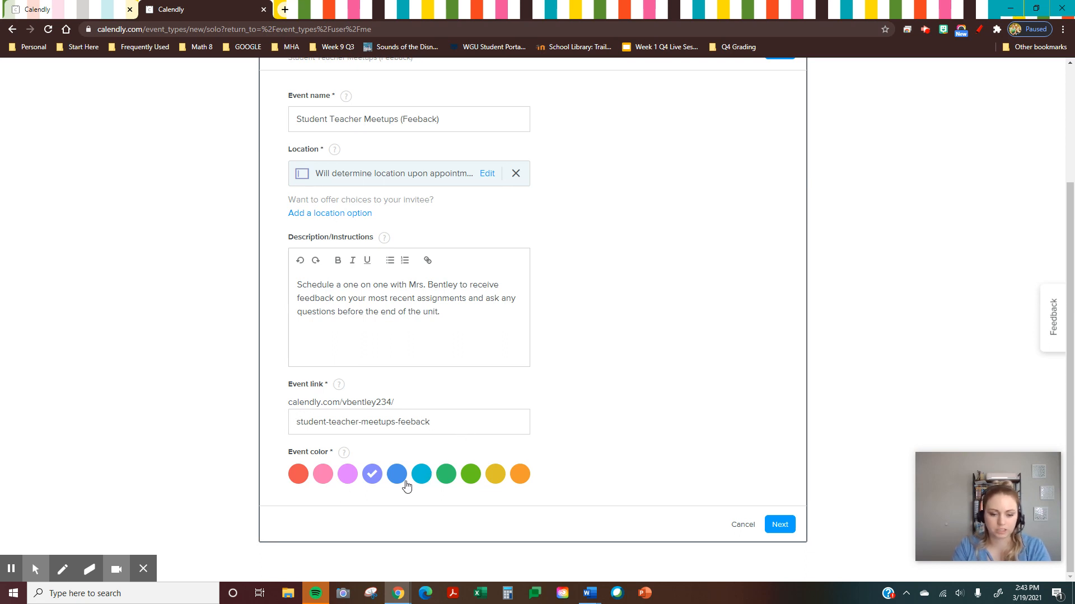
Step: Set the event color to the lighter, yellowish green and save the event details to continue to the booking settings
{"action": "left_click", "coordinate": [469, 475]}
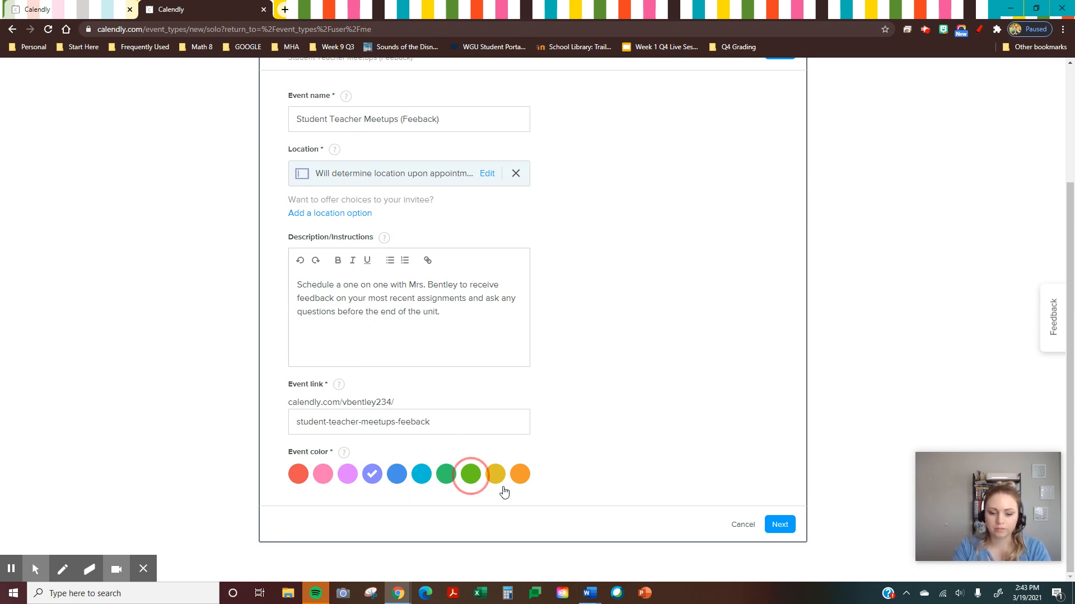
{"action": "left_click", "coordinate": [780, 532]}
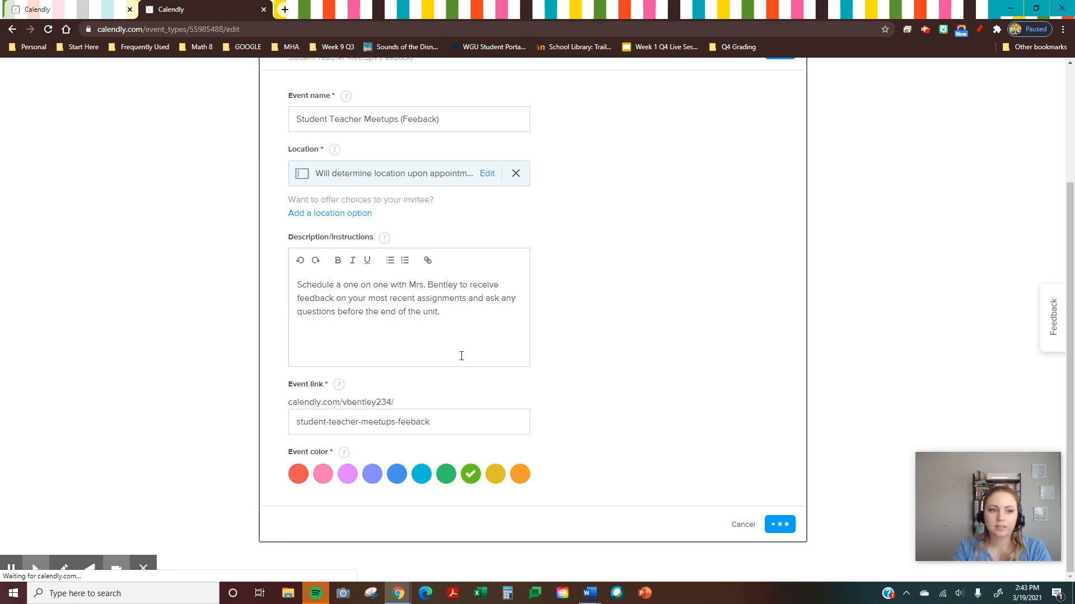
{"action": "scroll", "coordinate": [456, 319], "scroll_direction": "up", "scroll_amount": 3}
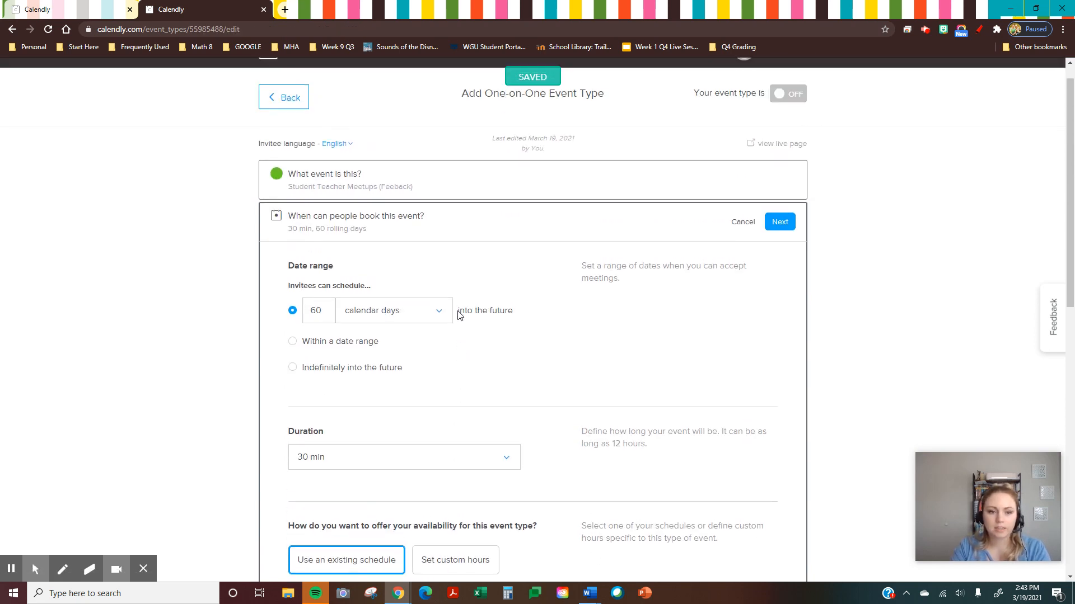
Step: Limit scheduling to within the date range Apr 26 – Apr 30, 2021
{"action": "scroll", "coordinate": [507, 304], "scroll_direction": "down", "scroll_amount": 1}
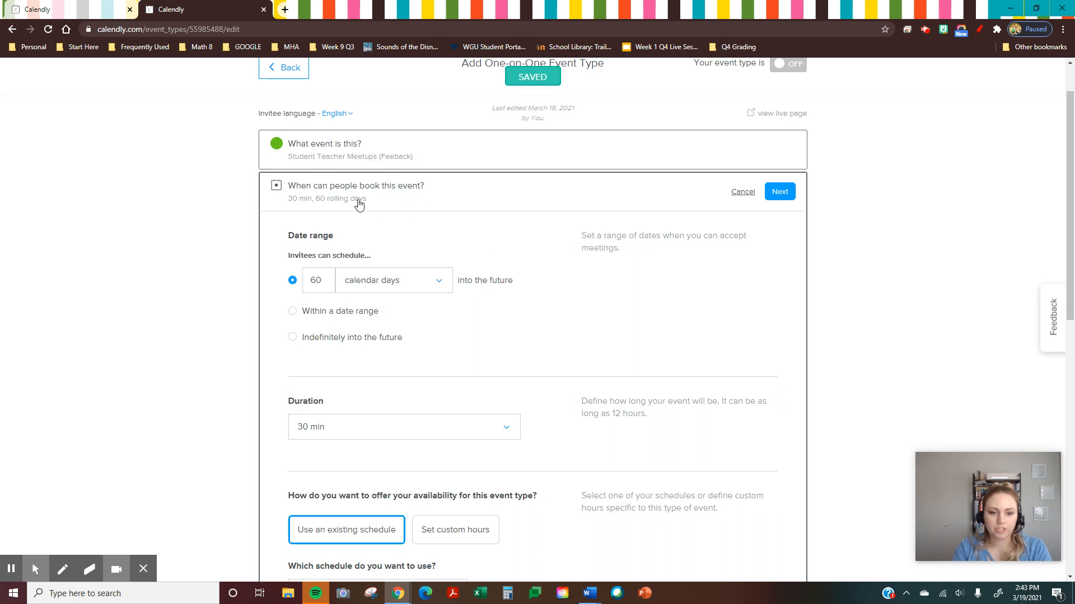
{"action": "scroll", "coordinate": [370, 258], "scroll_direction": "down", "scroll_amount": 2}
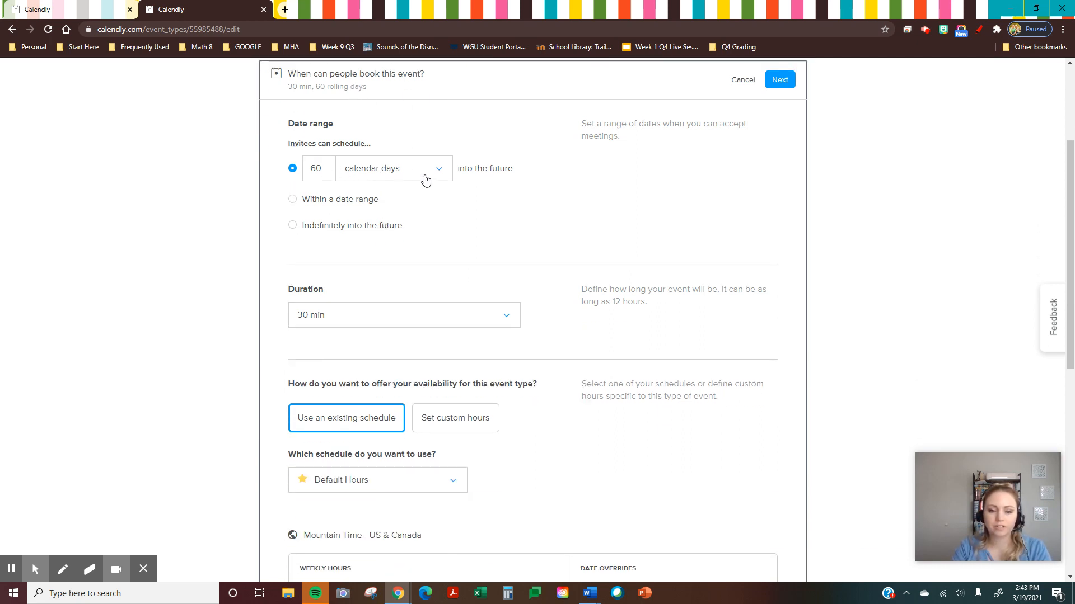
{"action": "left_click", "coordinate": [295, 205]}
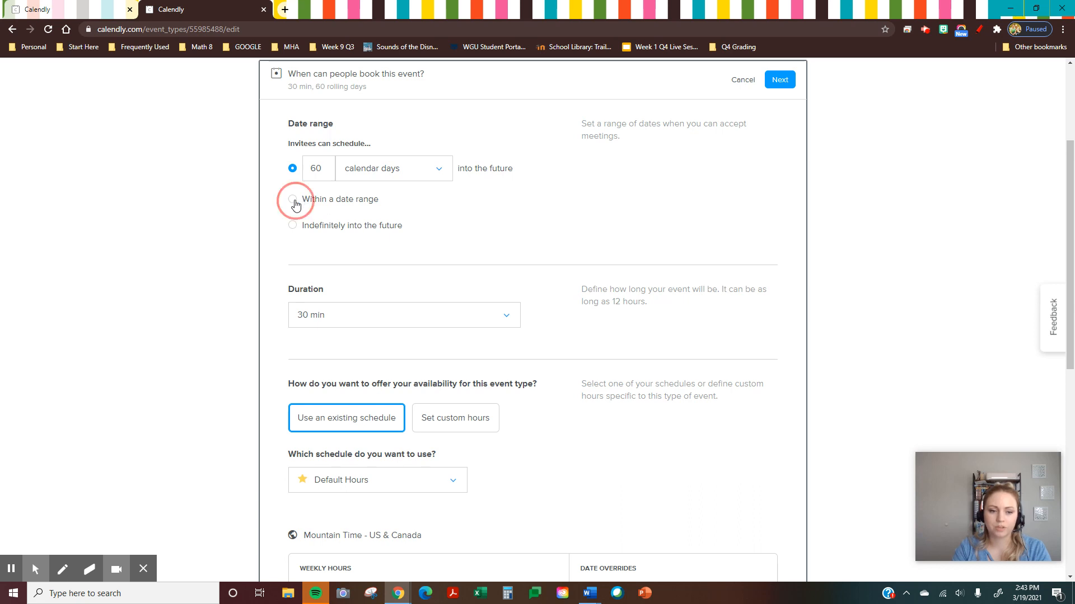
{"action": "left_click", "coordinate": [409, 206]}
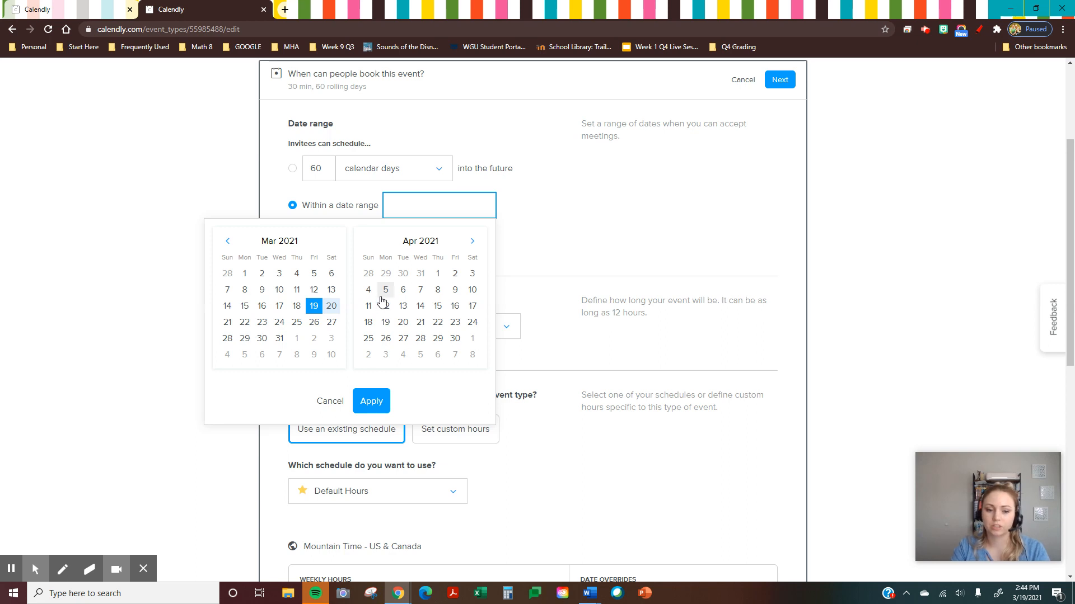
{"action": "left_click", "coordinate": [385, 339]}
{"action": "left_click", "coordinate": [455, 338]}
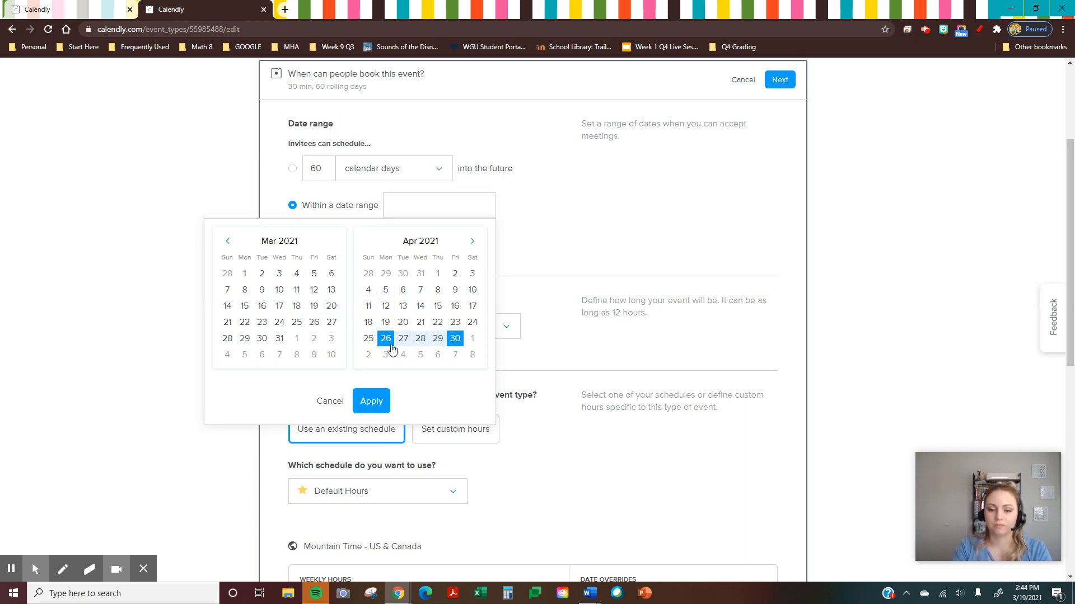
{"action": "left_click", "coordinate": [372, 400]}
Step: Set the event duration to 15 min
{"action": "scroll", "coordinate": [385, 270], "scroll_direction": "down", "scroll_amount": 2}
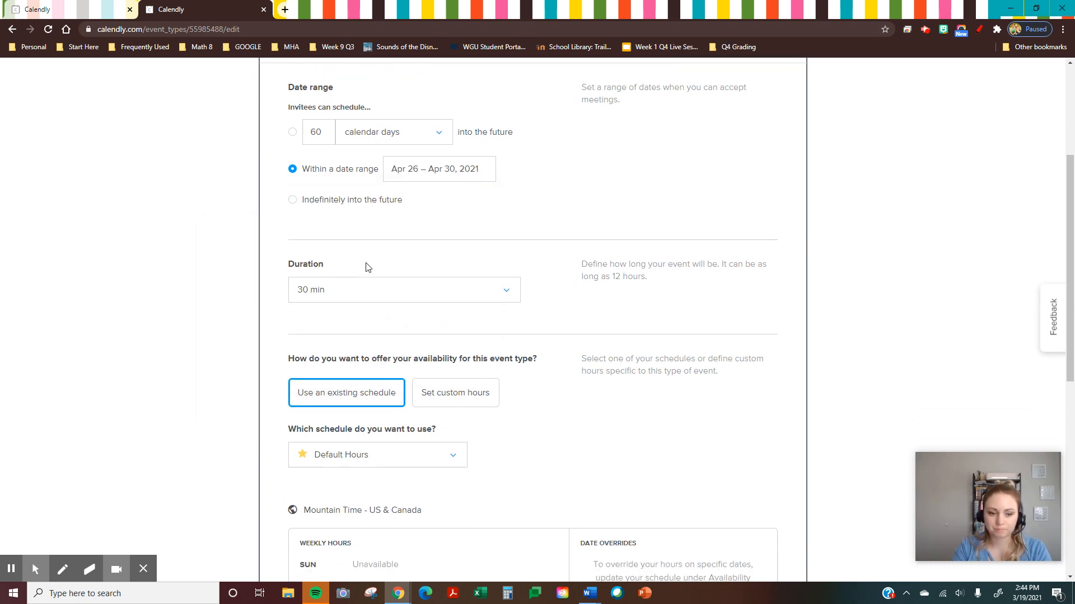
{"action": "left_click", "coordinate": [503, 222]}
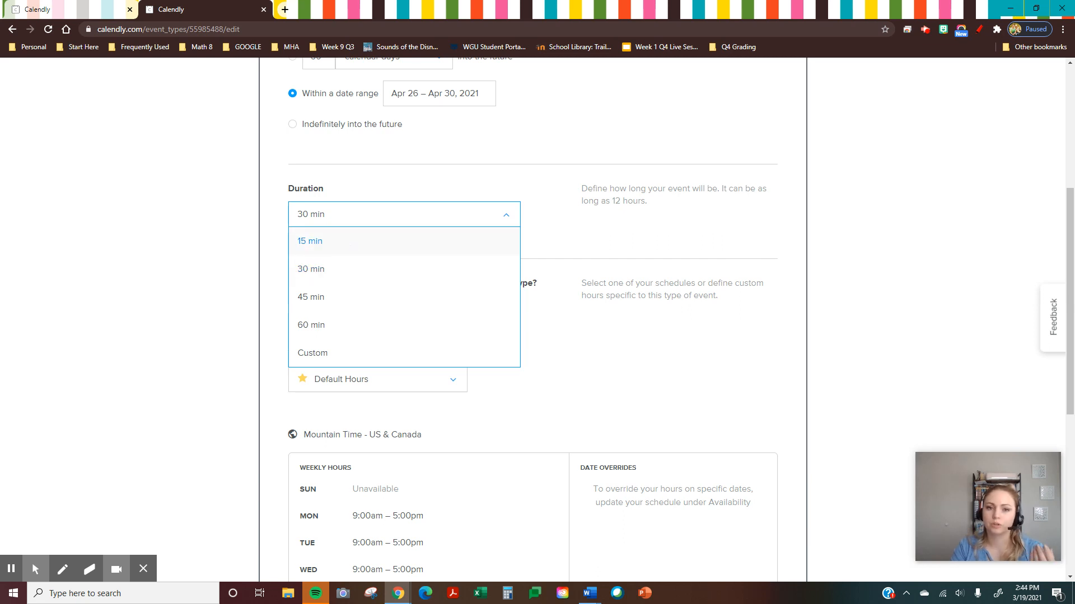
{"action": "left_click", "coordinate": [359, 248]}
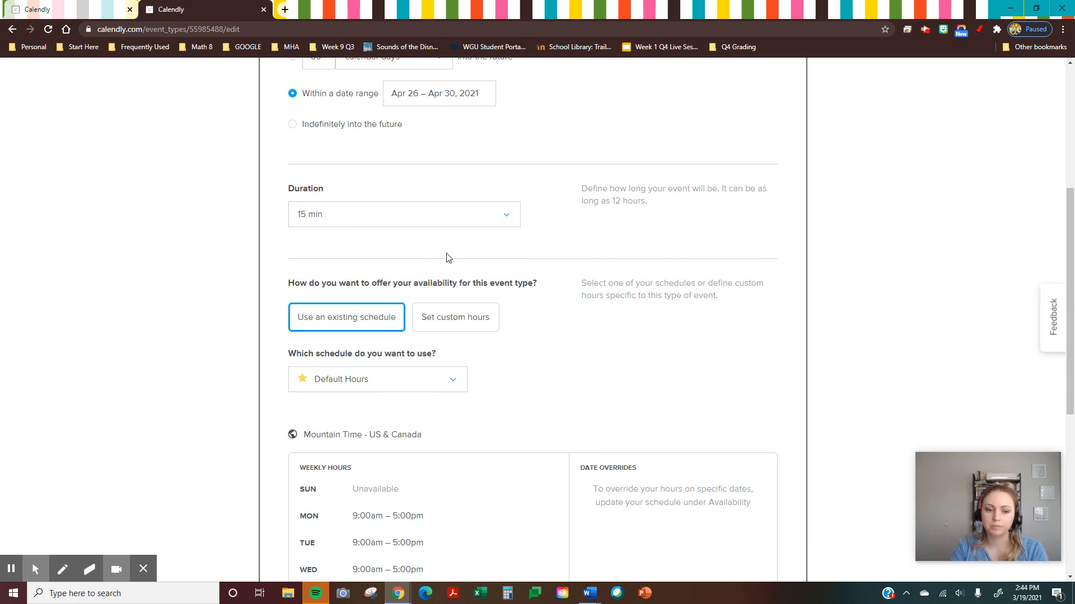
{"action": "left_click", "coordinate": [448, 255]}
Step: Offer availability for this event type through custom hours instead of an existing schedule
{"action": "scroll", "coordinate": [448, 257], "scroll_direction": "down", "scroll_amount": 1}
{"action": "scroll", "coordinate": [465, 267], "scroll_direction": "down", "scroll_amount": 1}
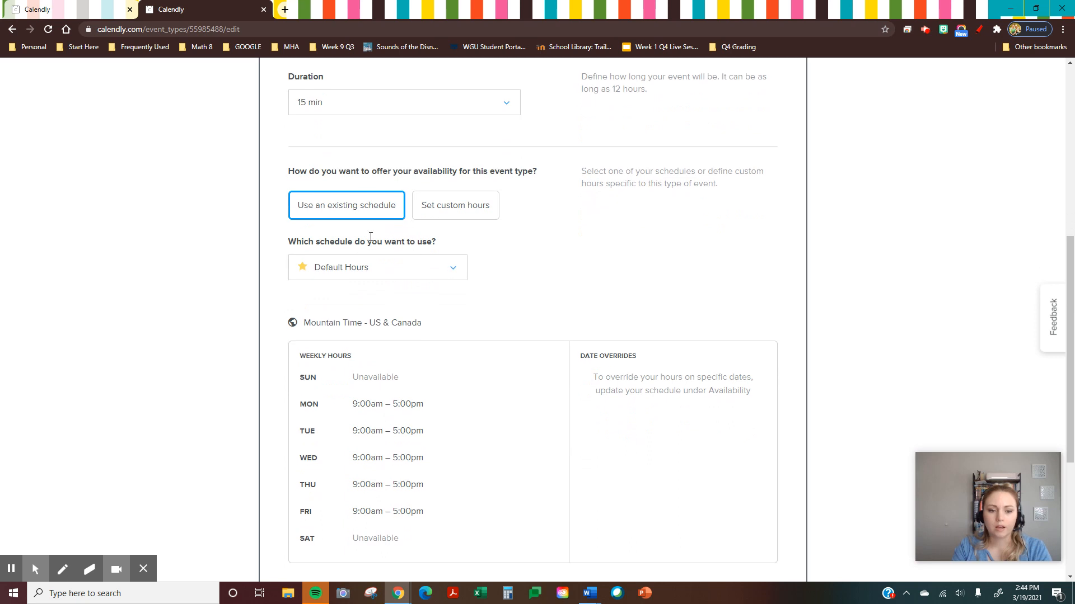
{"action": "left_click", "coordinate": [442, 210]}
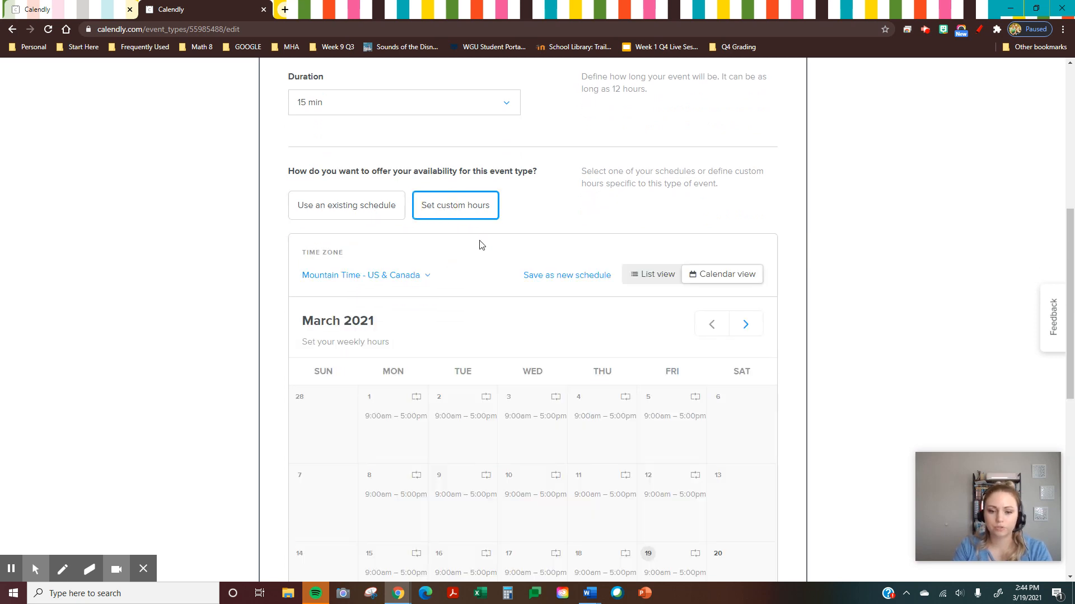
Step: Examine the custom hours calendar for April and May 2021 and compare it with the chosen date range
{"action": "scroll", "coordinate": [481, 240], "scroll_direction": "down", "scroll_amount": 2}
{"action": "left_click", "coordinate": [745, 214]}
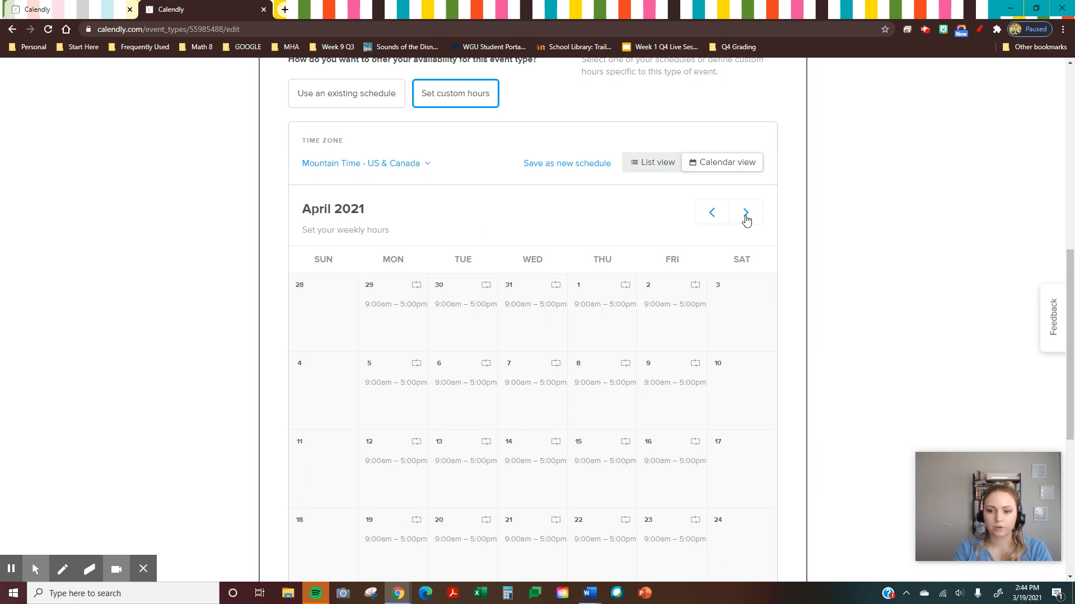
{"action": "left_click", "coordinate": [745, 213]}
{"action": "left_click", "coordinate": [709, 219]}
{"action": "left_click", "coordinate": [747, 216]}
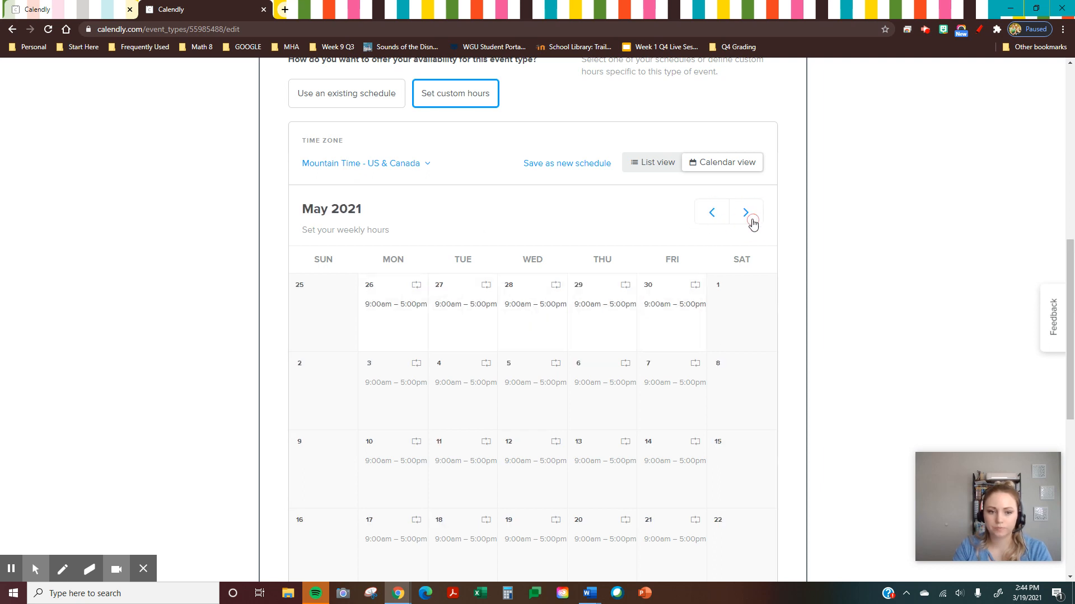
{"action": "scroll", "coordinate": [532, 235], "scroll_direction": "down", "scroll_amount": 3}
{"action": "scroll", "coordinate": [532, 211], "scroll_direction": "up", "scroll_amount": 1}
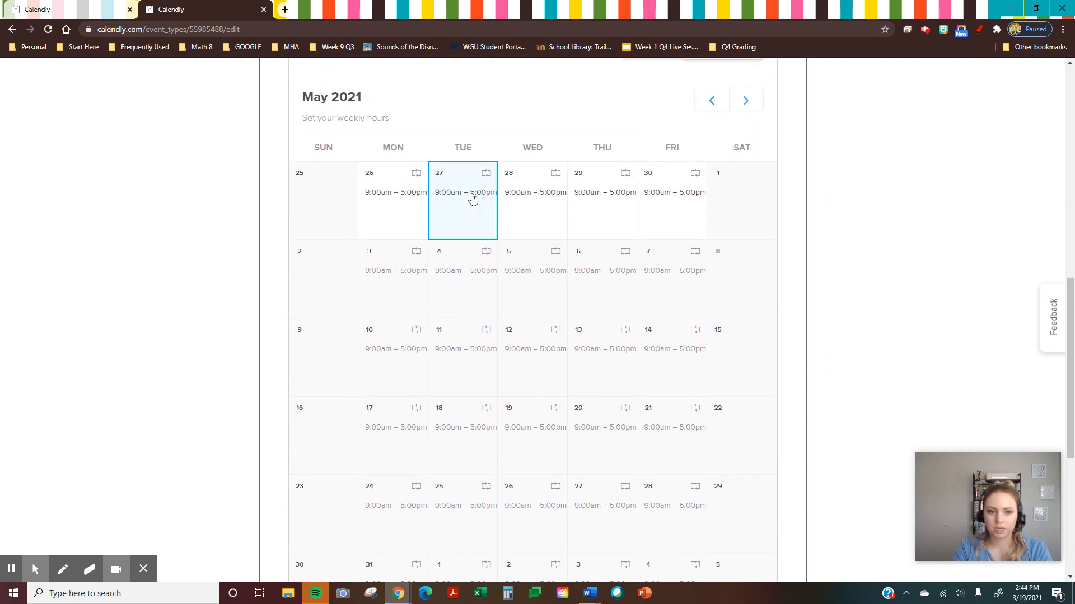
{"action": "scroll", "coordinate": [707, 213], "scroll_direction": "up", "scroll_amount": 2}
{"action": "left_click", "coordinate": [709, 217]}
{"action": "scroll", "coordinate": [468, 271], "scroll_direction": "up", "scroll_amount": 7}
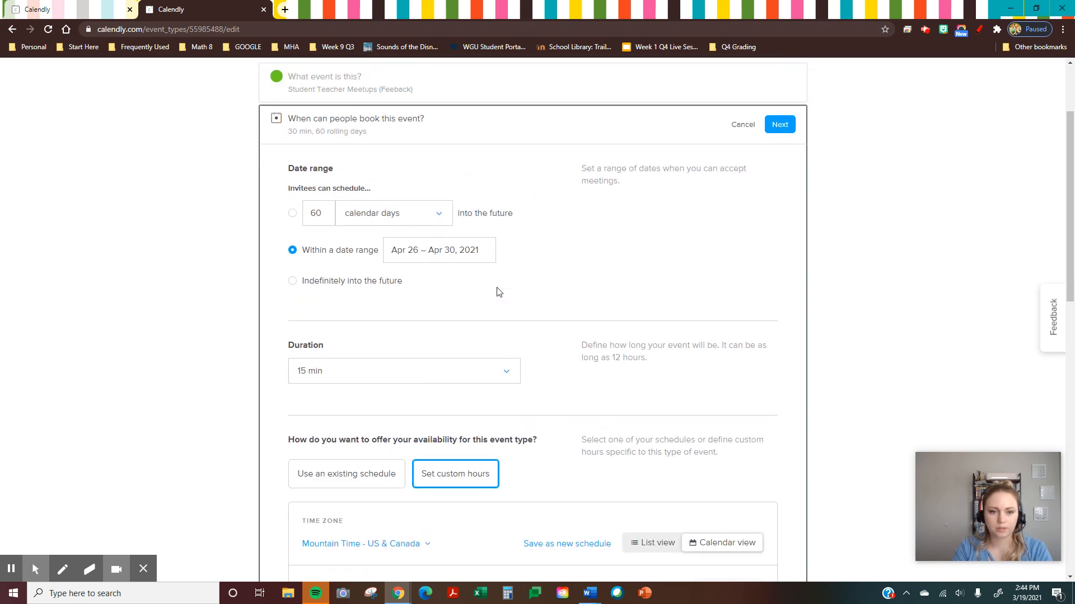
Step: Examine the hours assigned to April 26 in the custom hours calendar, leaving them unedited
{"action": "scroll", "coordinate": [497, 288], "scroll_direction": "down", "scroll_amount": 10}
{"action": "scroll", "coordinate": [502, 301], "scroll_direction": "down", "scroll_amount": 2}
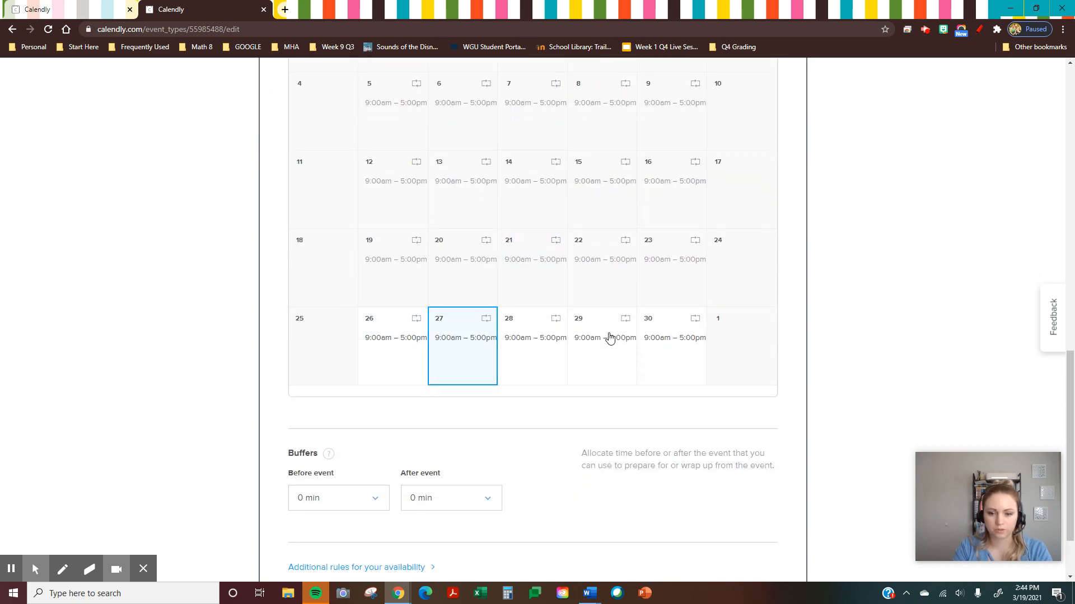
{"action": "left_click", "coordinate": [398, 359]}
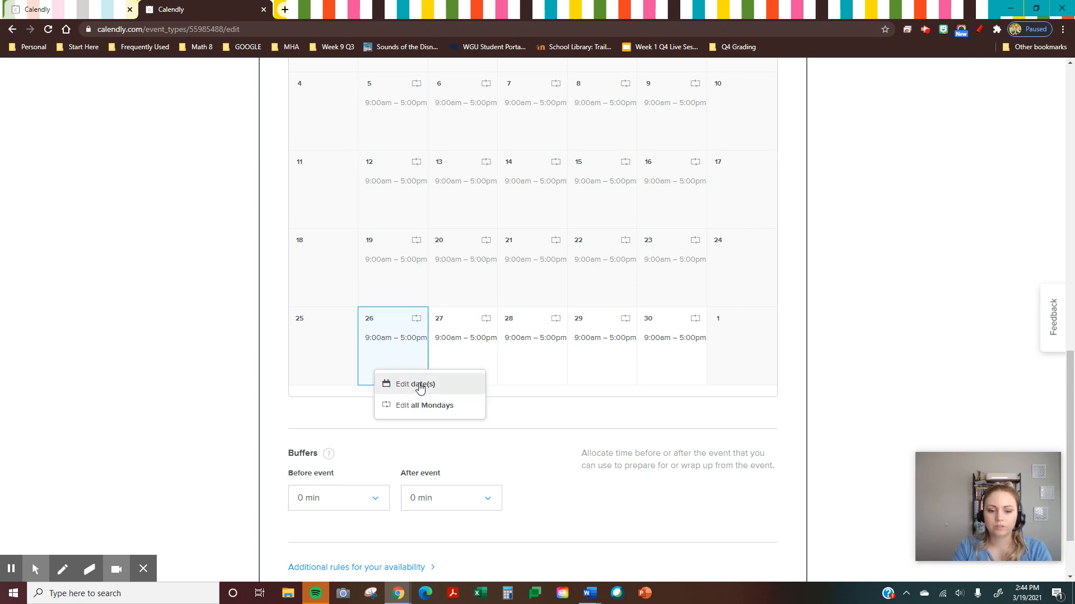
{"action": "left_click", "coordinate": [418, 390]}
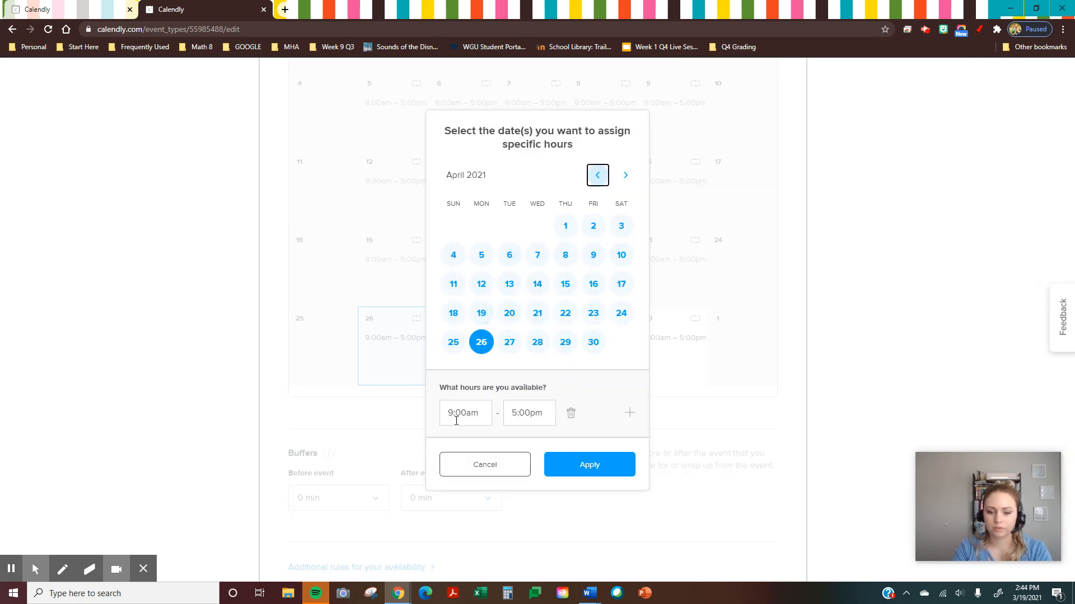
{"action": "left_click", "coordinate": [523, 467]}
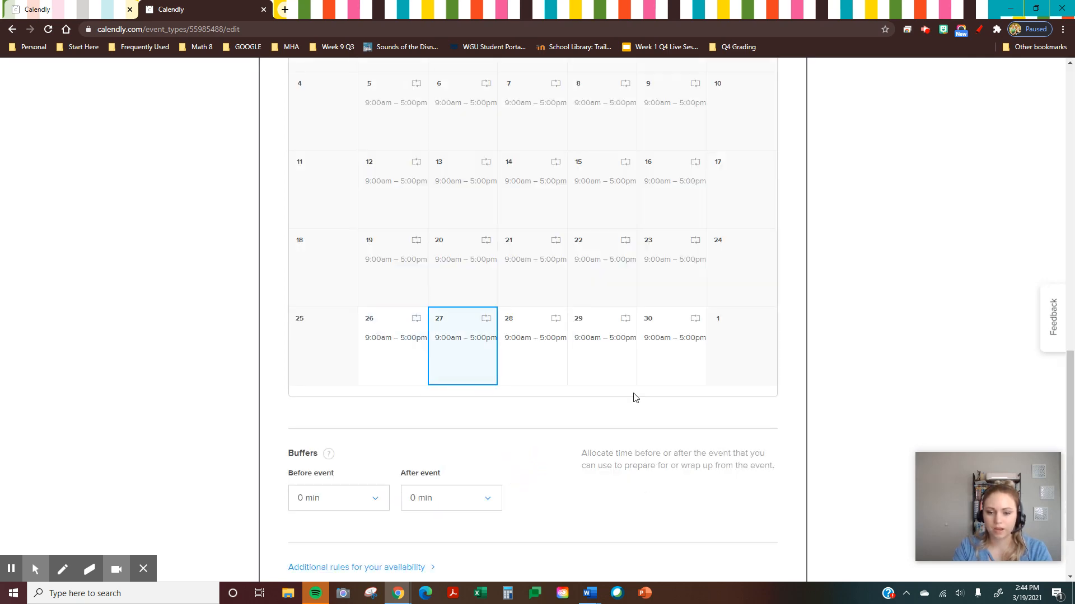
{"action": "scroll", "coordinate": [583, 473], "scroll_direction": "up", "scroll_amount": 1}
{"action": "scroll", "coordinate": [583, 473], "scroll_direction": "up", "scroll_amount": 6}
{"action": "scroll", "coordinate": [422, 228], "scroll_direction": "up", "scroll_amount": 3}
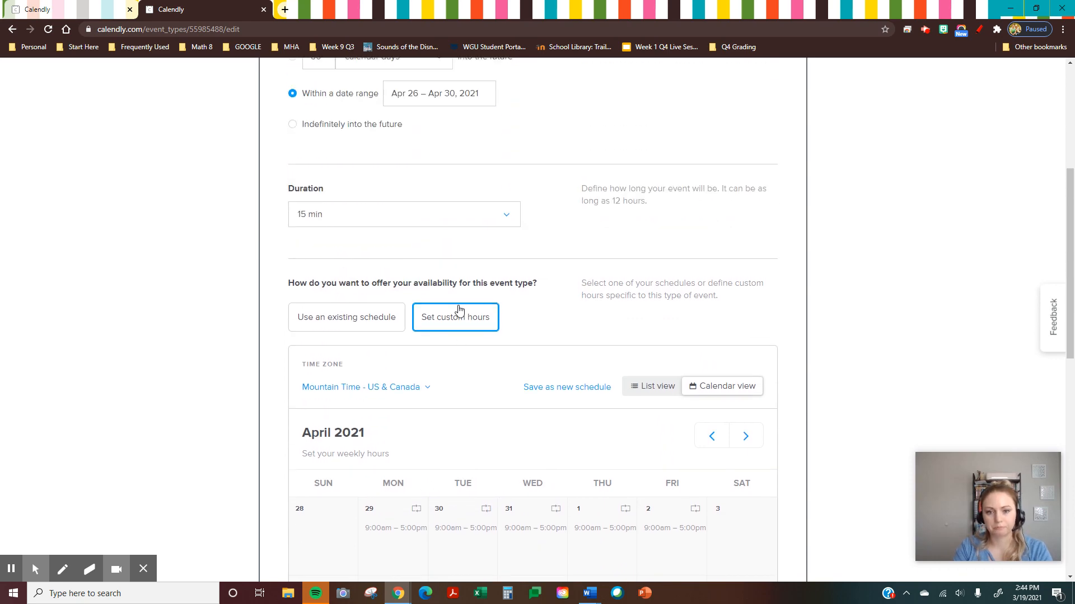
Step: Keep both the before-event and after-event buffers at 0 min and save the booking settings
{"action": "scroll", "coordinate": [278, 287], "scroll_direction": "down", "scroll_amount": 10}
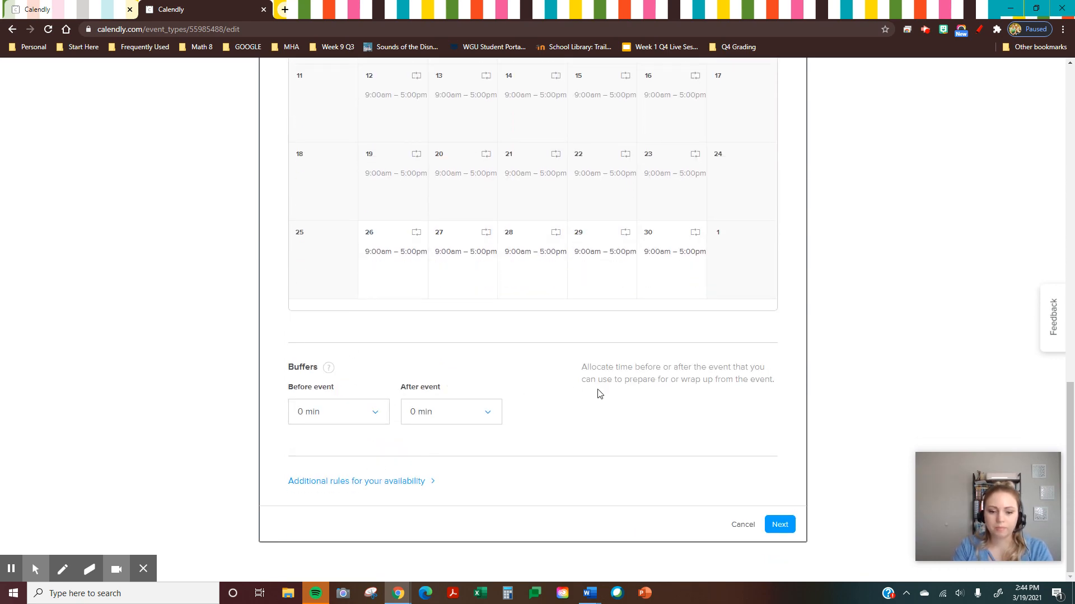
{"action": "left_click", "coordinate": [377, 421]}
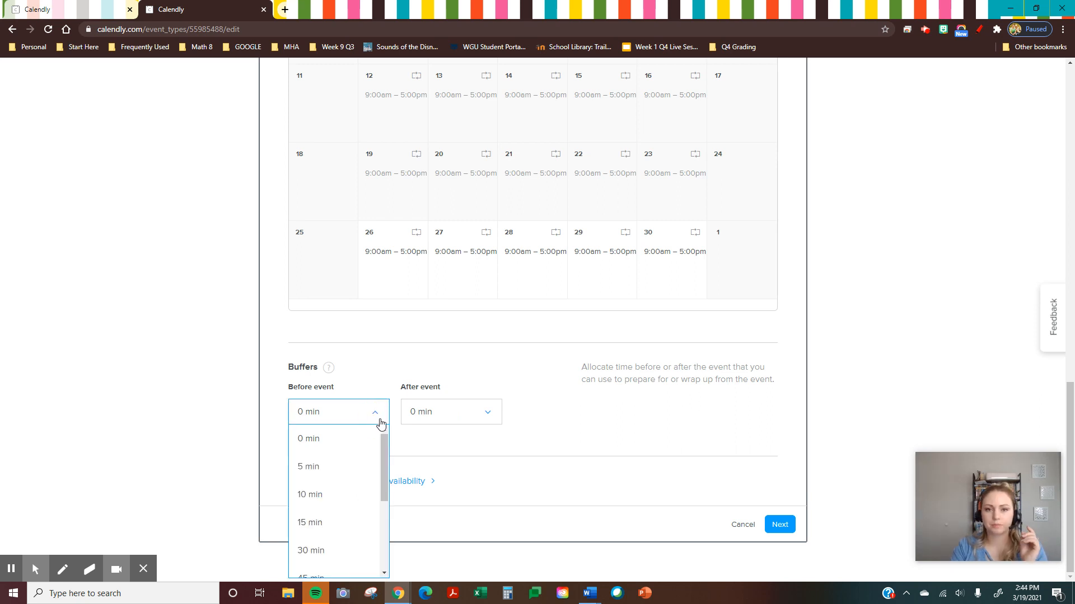
{"action": "left_click", "coordinate": [574, 440]}
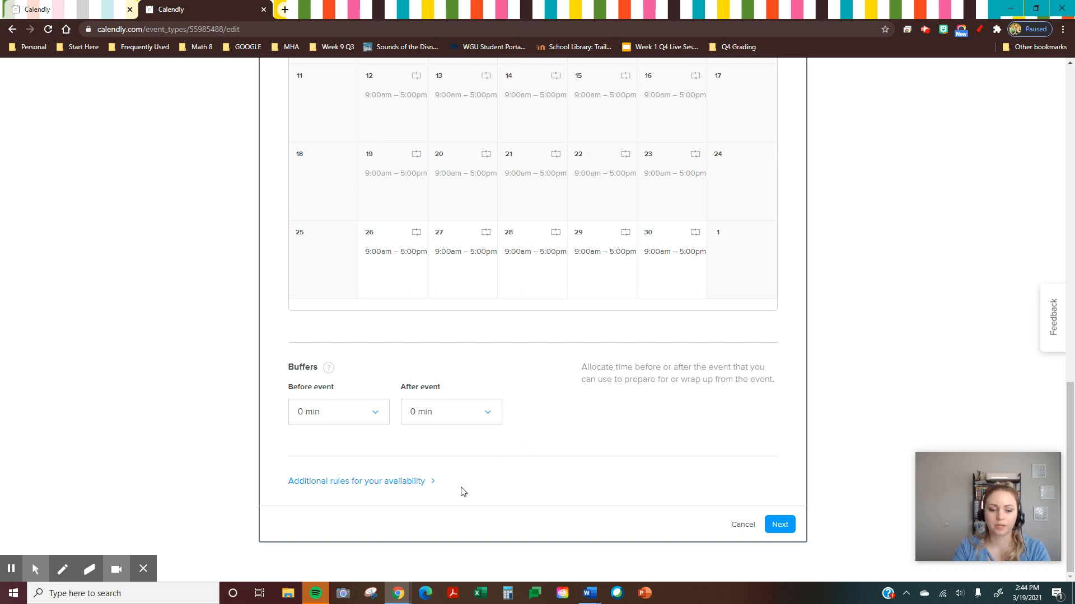
{"action": "left_click", "coordinate": [778, 525]}
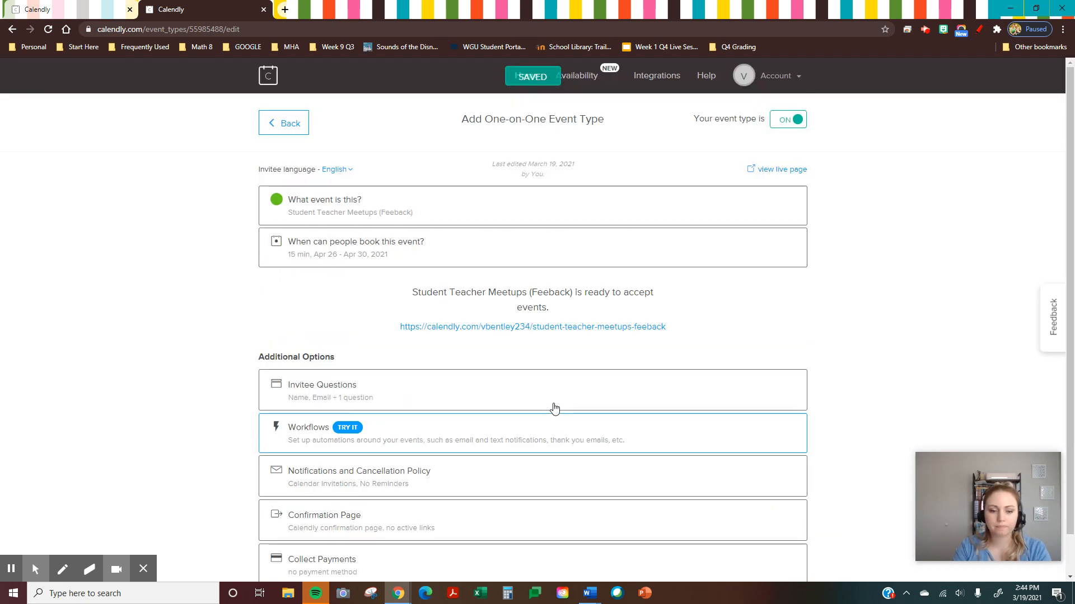
{"action": "scroll", "coordinate": [202, 295], "scroll_direction": "down", "scroll_amount": 1}
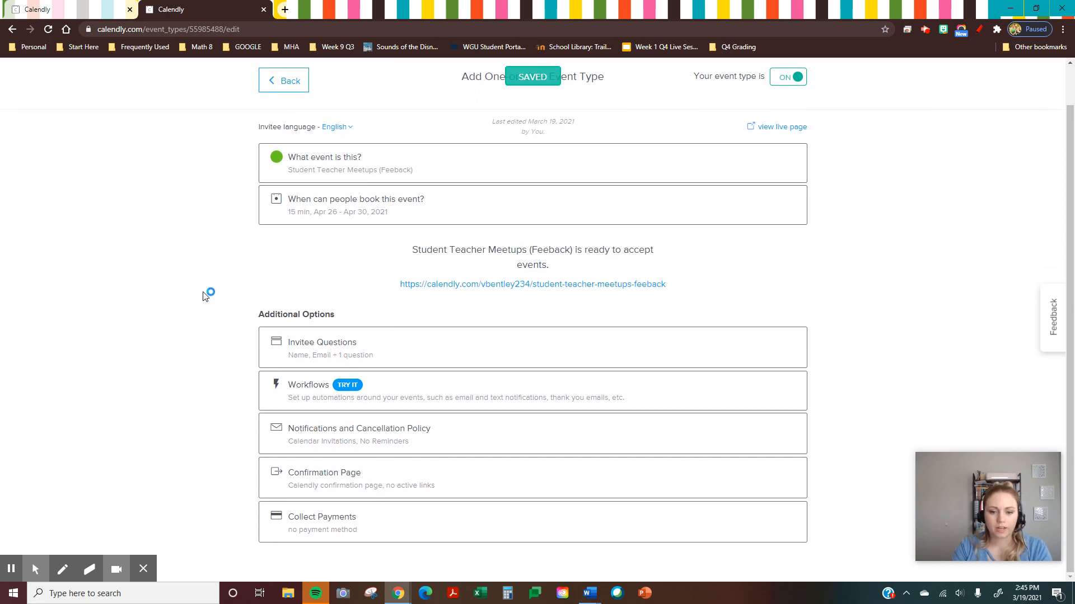
{"action": "left_click_drag", "start_coordinate": [411, 249], "coordinate": [664, 262]}
{"action": "left_click", "coordinate": [731, 278]}
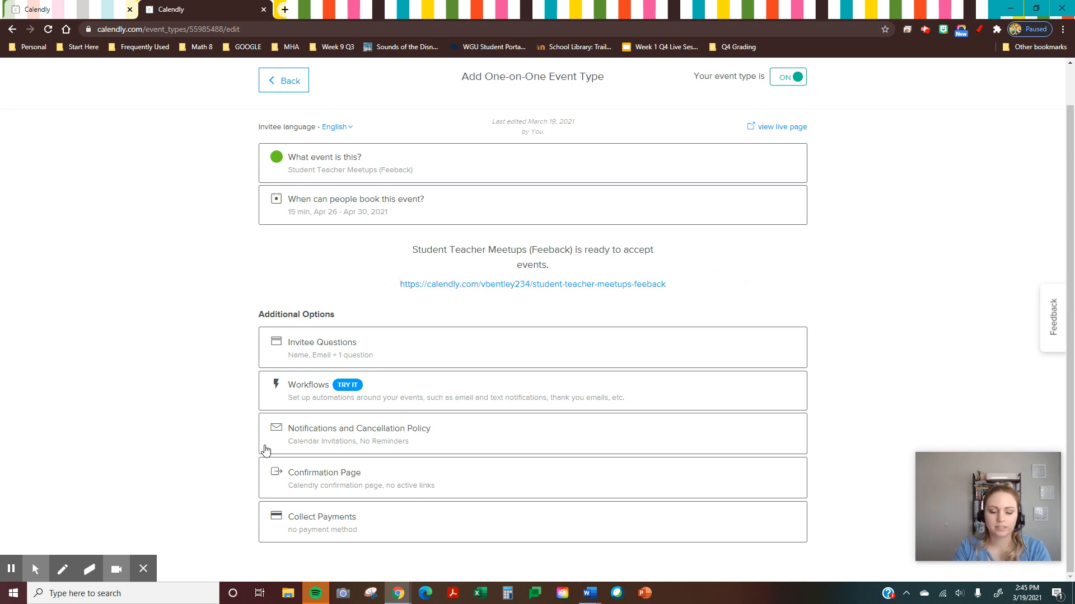
Step: Turn on email reminders and text reminders in the event's notifications and cancellation policy
{"action": "left_click", "coordinate": [358, 434]}
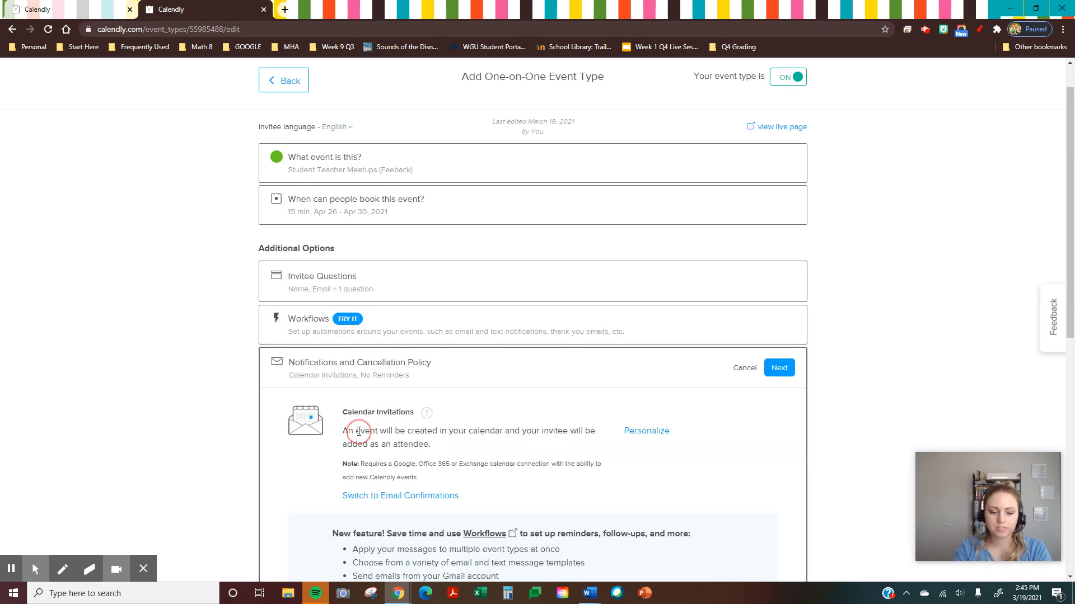
{"action": "scroll", "coordinate": [222, 325], "scroll_direction": "down", "scroll_amount": 5}
{"action": "scroll", "coordinate": [216, 321], "scroll_direction": "down", "scroll_amount": 3}
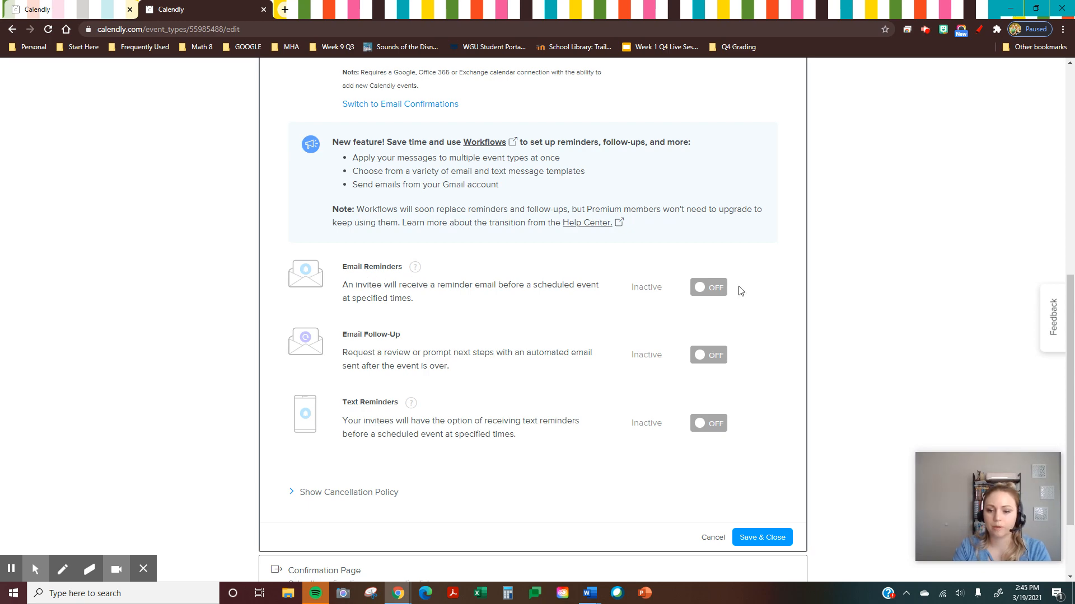
{"action": "left_click", "coordinate": [716, 292]}
{"action": "scroll", "coordinate": [551, 313], "scroll_direction": "down", "scroll_amount": 4}
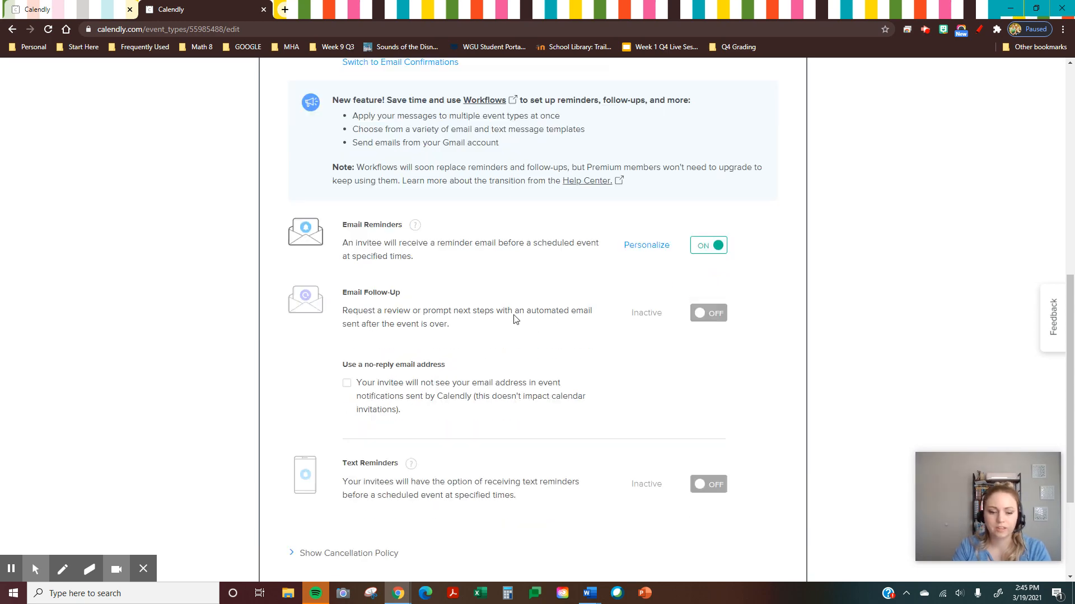
{"action": "left_click", "coordinate": [715, 331]}
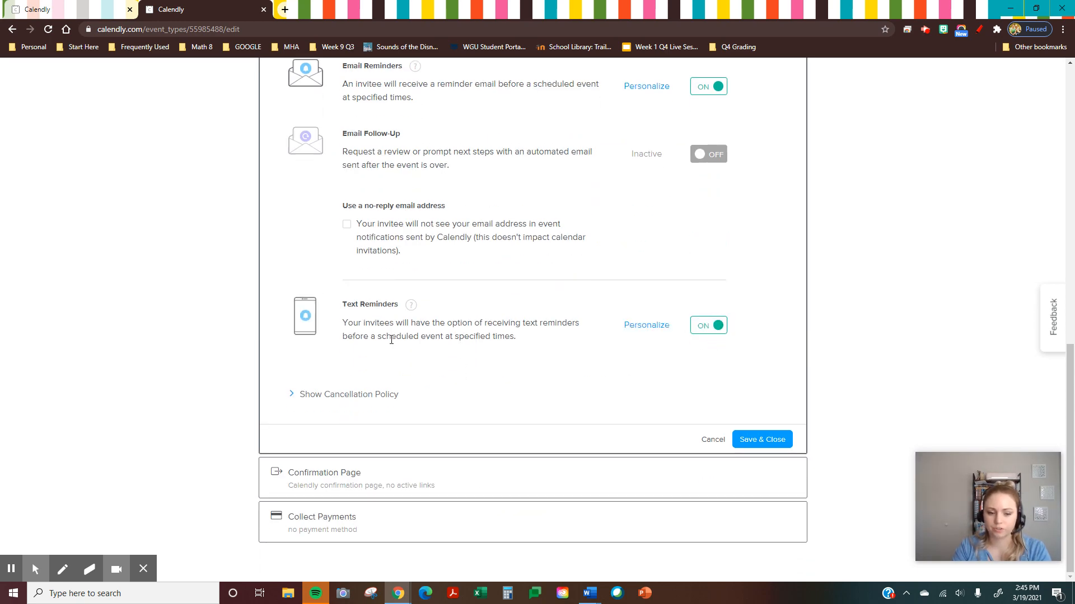
Step: Keep the on-confirmation action as Display Calendly confirmation page and save the confirmation page settings
{"action": "left_click", "coordinate": [559, 473]}
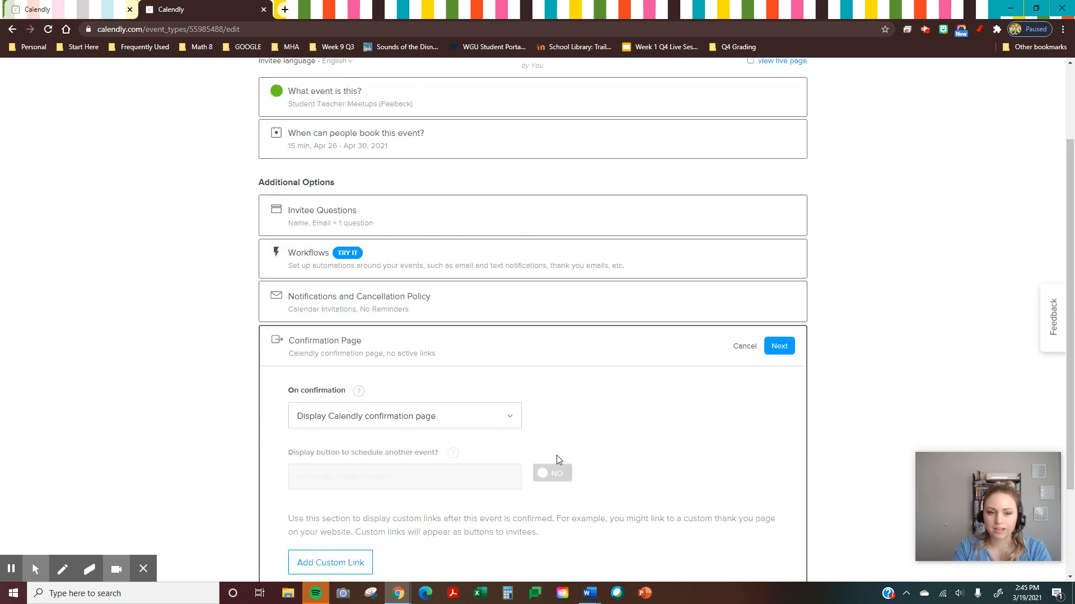
{"action": "scroll", "coordinate": [220, 328], "scroll_direction": "down", "scroll_amount": 1}
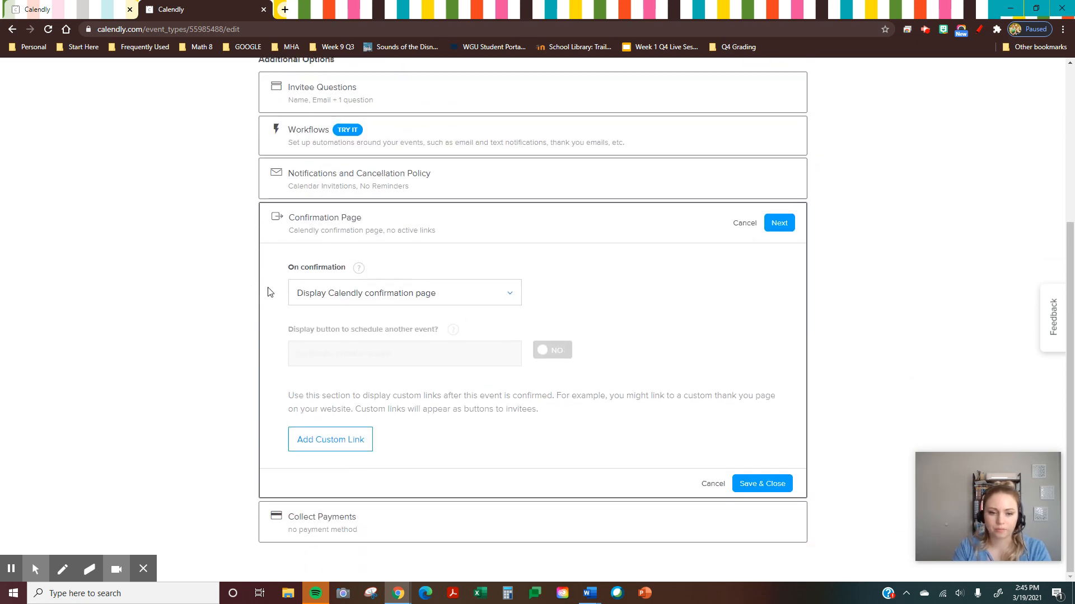
{"action": "left_click", "coordinate": [500, 297]}
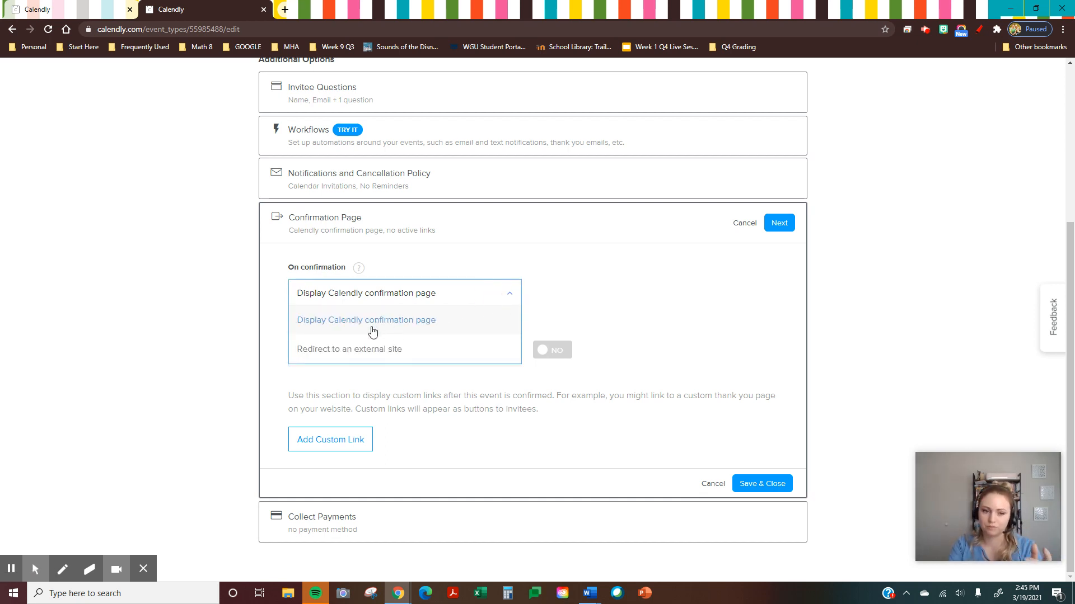
{"action": "left_click", "coordinate": [409, 324]}
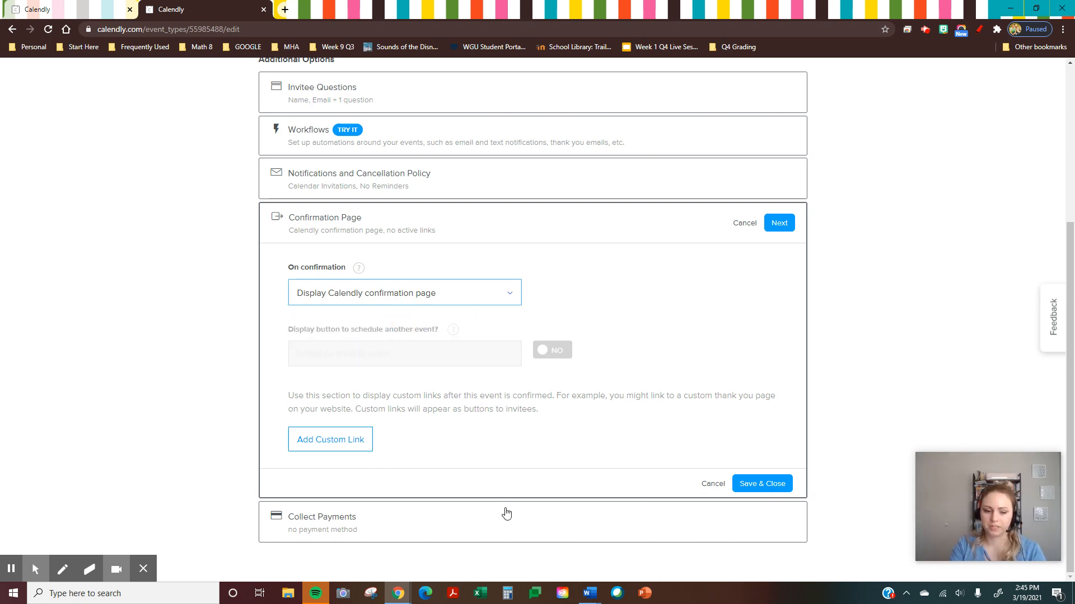
{"action": "left_click", "coordinate": [765, 484]}
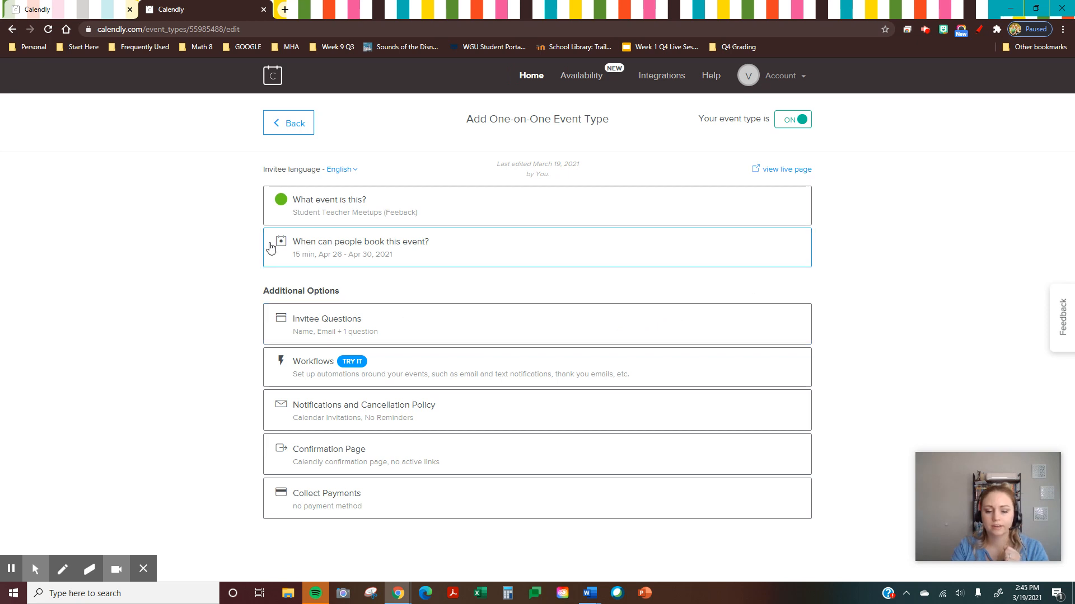
Step: Replace the custom invitee question's text with "Please ask me any of your questions here."
{"action": "left_click", "coordinate": [362, 331]}
{"action": "scroll", "coordinate": [202, 325], "scroll_direction": "down", "scroll_amount": 4}
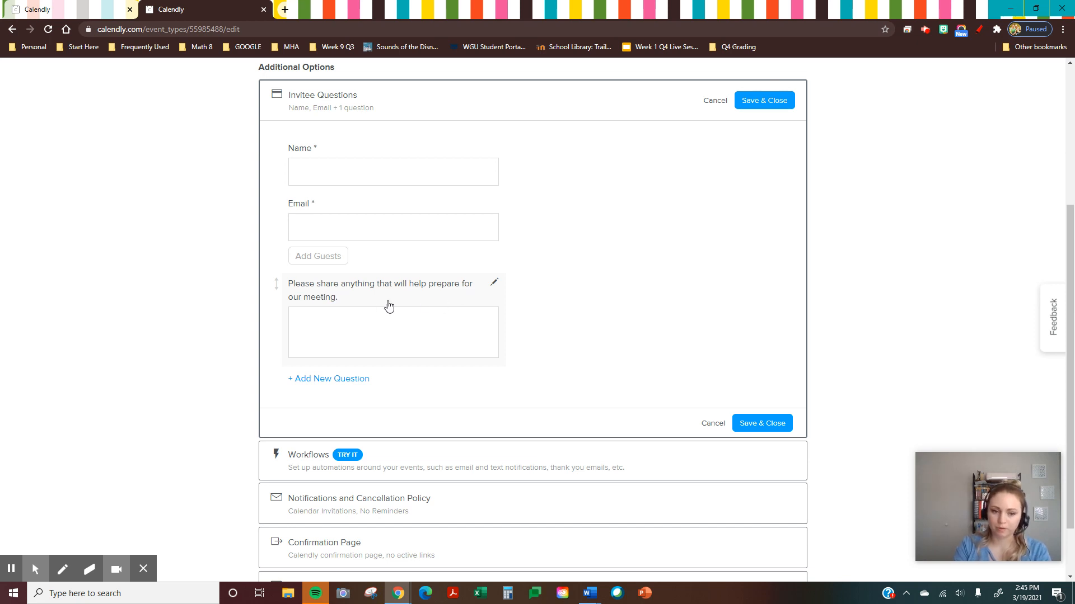
{"action": "left_click", "coordinate": [494, 282]}
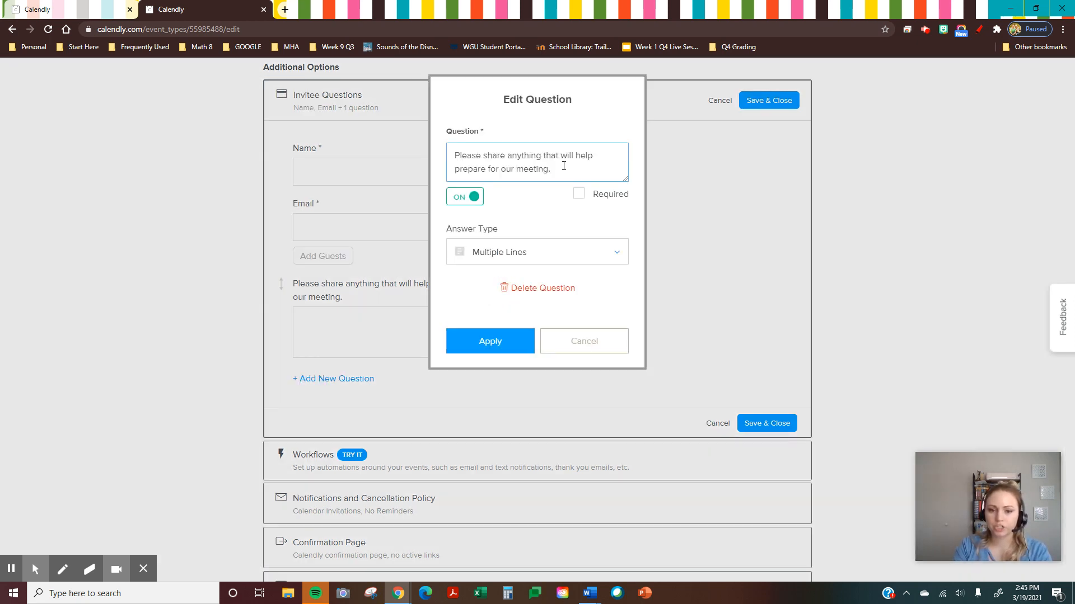
{"action": "left_click_drag", "start_coordinate": [564, 174], "coordinate": [405, 163]}
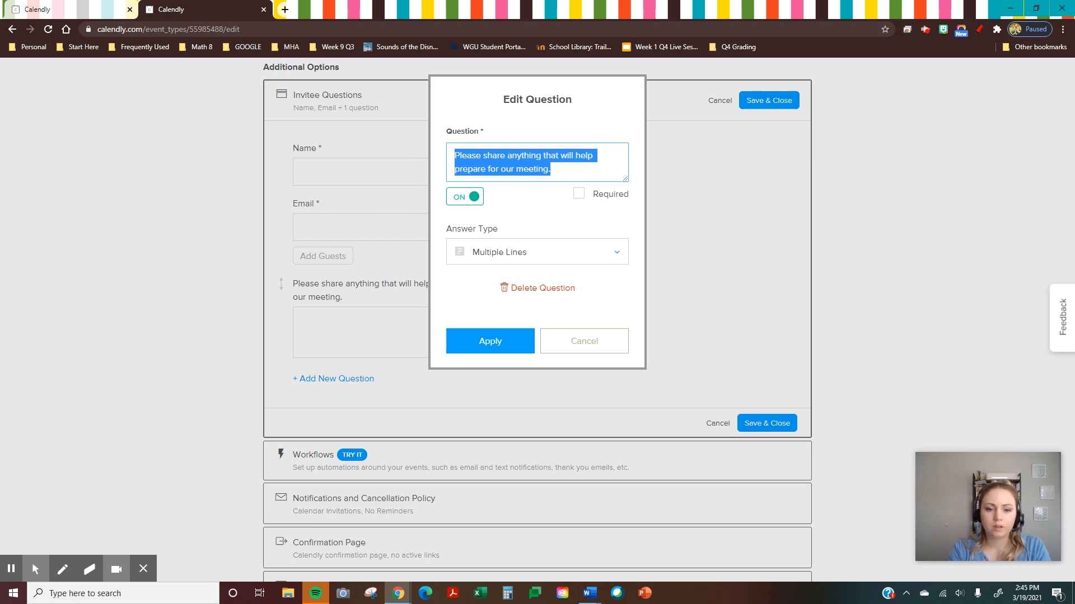
{"action": "type", "text": "Please ask me any of your questions here."}
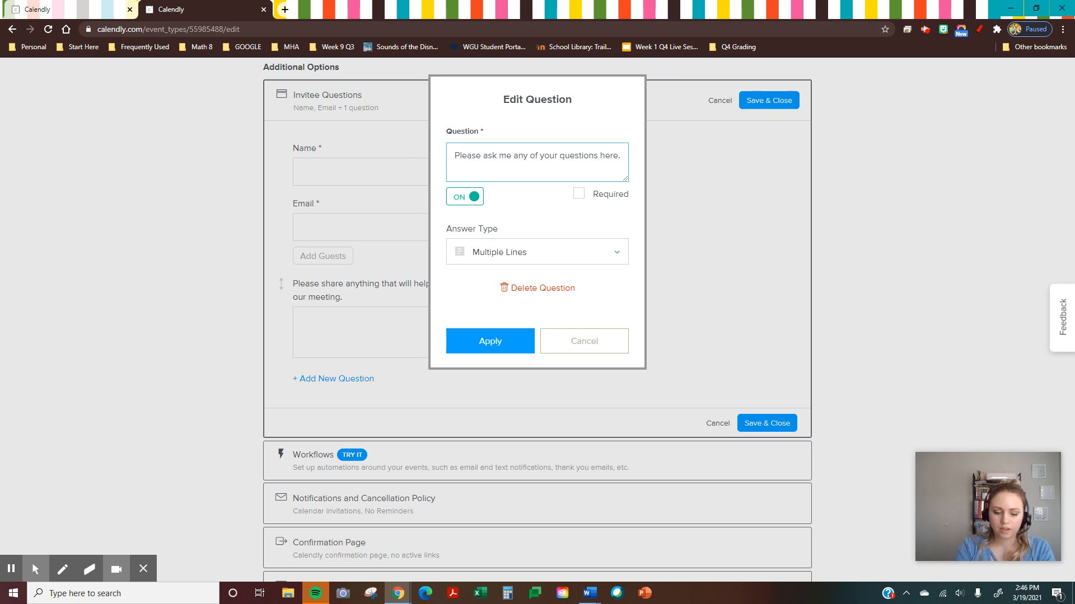
Step: Make the invitee question required with the Multiple Lines answer type, and save the invitee questions
{"action": "left_click", "coordinate": [579, 194]}
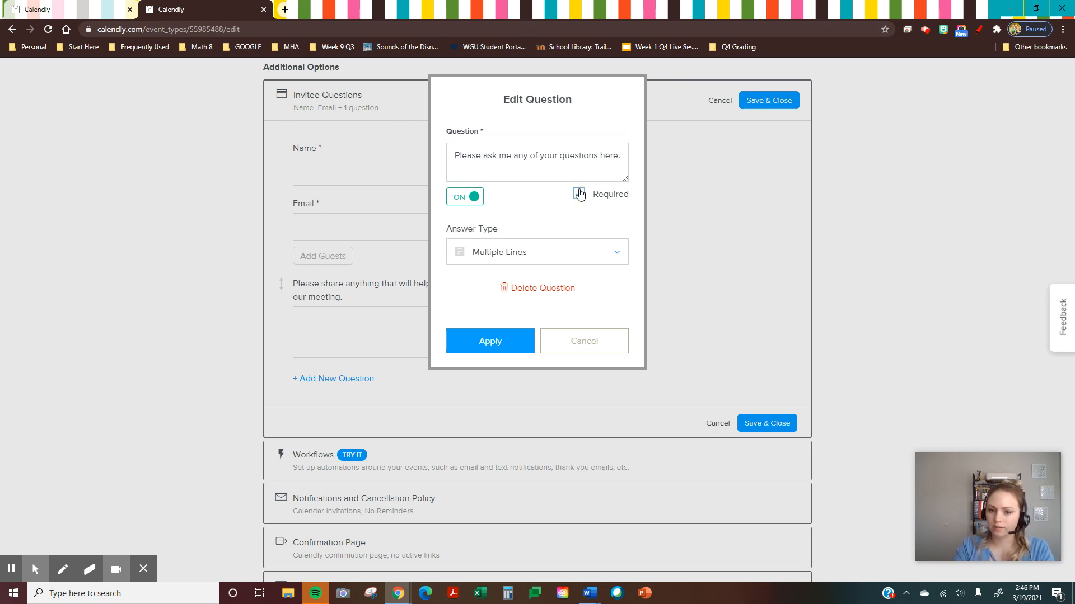
{"action": "left_click", "coordinate": [560, 259]}
{"action": "left_click", "coordinate": [560, 260]}
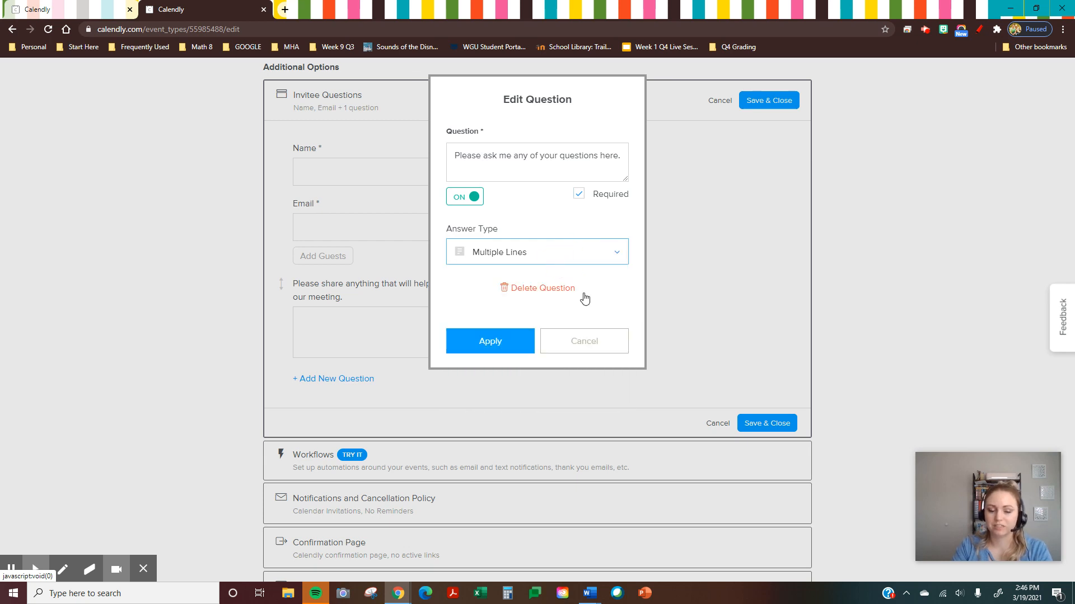
{"action": "left_click", "coordinate": [509, 342]}
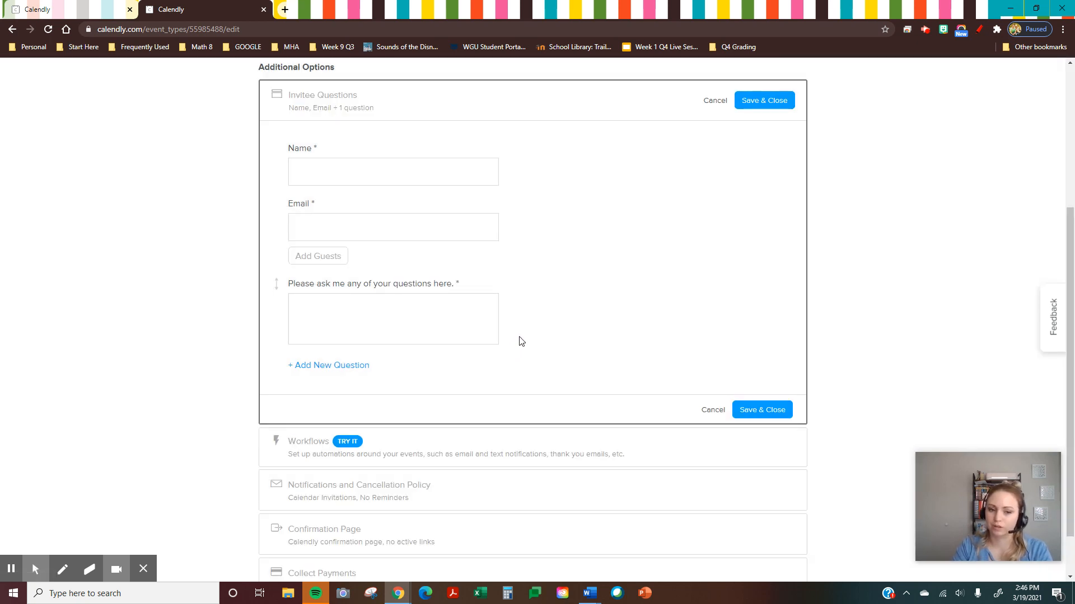
{"action": "left_click", "coordinate": [753, 414]}
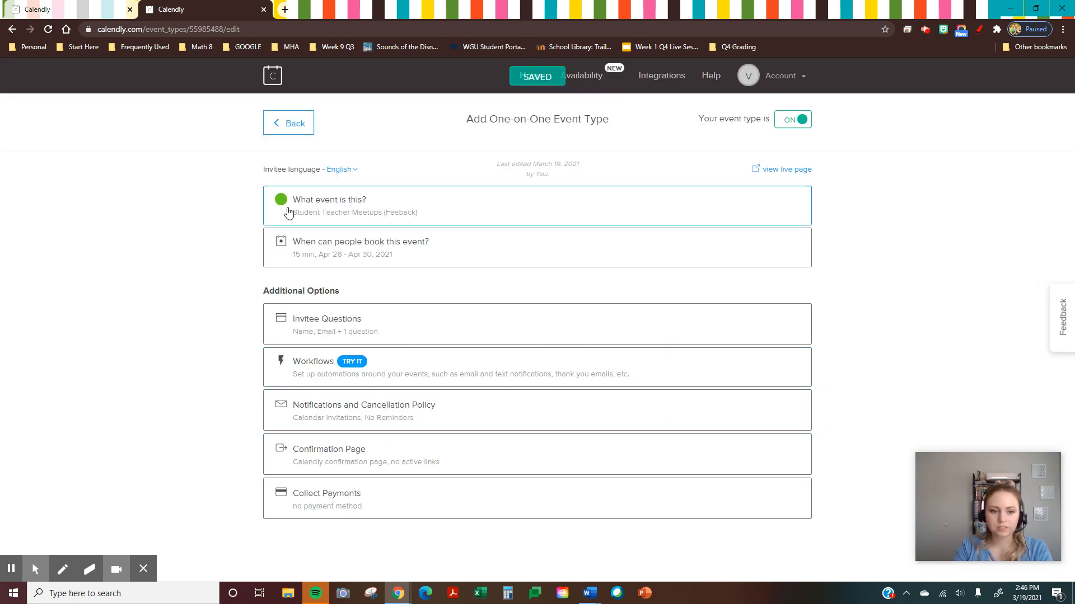
Step: View the event's live booking page and examine the time slots offered on Monday, April 26
{"action": "left_click", "coordinate": [787, 172]}
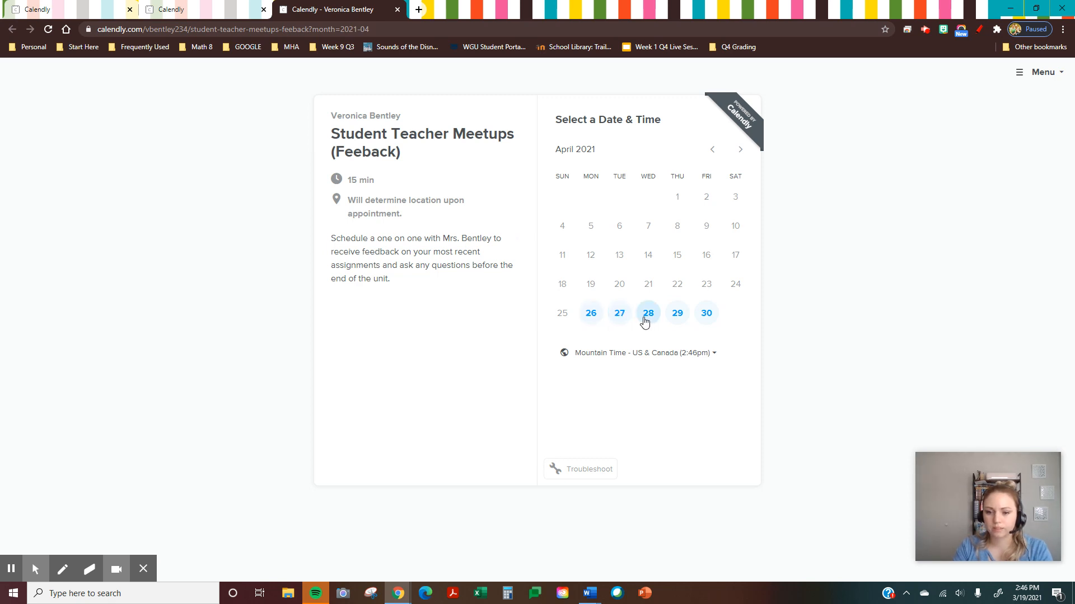
{"action": "left_click", "coordinate": [598, 319]}
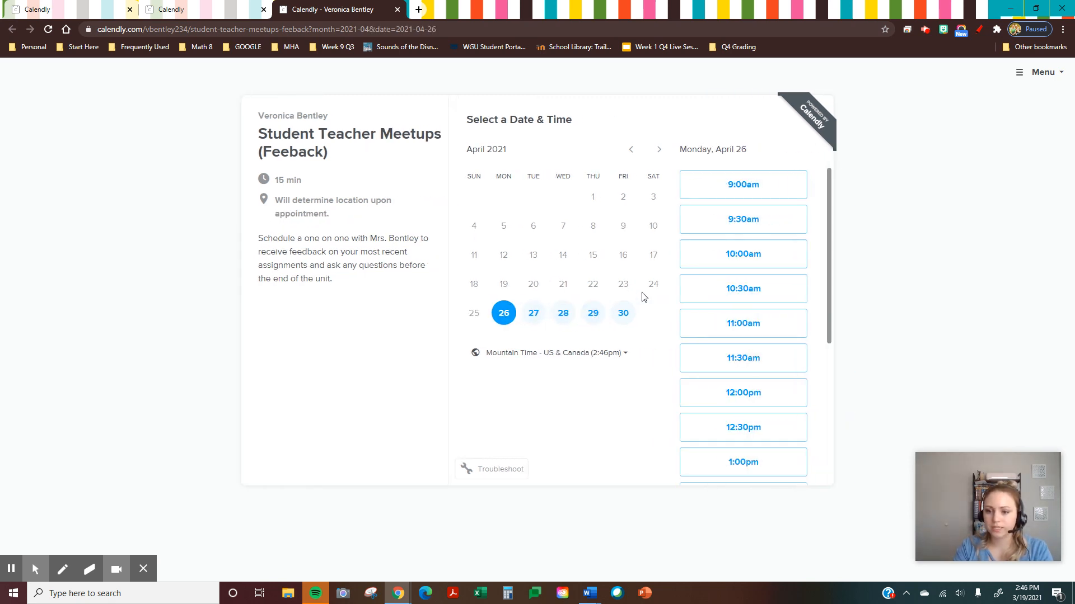
{"action": "scroll", "coordinate": [727, 279], "scroll_direction": "down", "scroll_amount": 2}
{"action": "scroll", "coordinate": [747, 401], "scroll_direction": "down", "scroll_amount": 3}
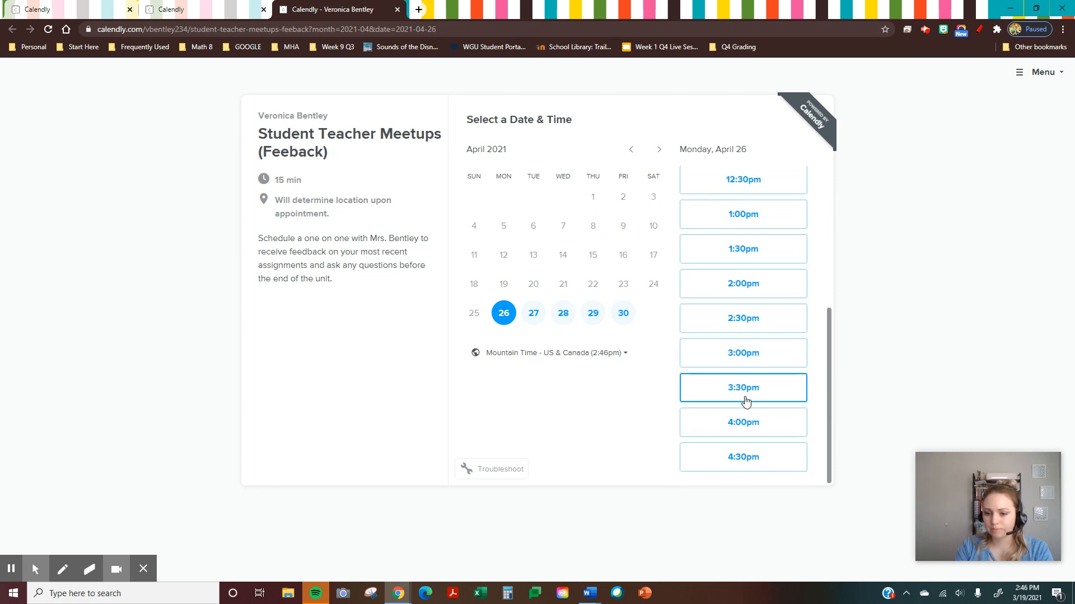
{"action": "scroll", "coordinate": [744, 397], "scroll_direction": "up", "scroll_amount": 5}
Step: Preview the invitee details form for the 9:00am slot on April 26, and return to the slot list
{"action": "left_click", "coordinate": [719, 193]}
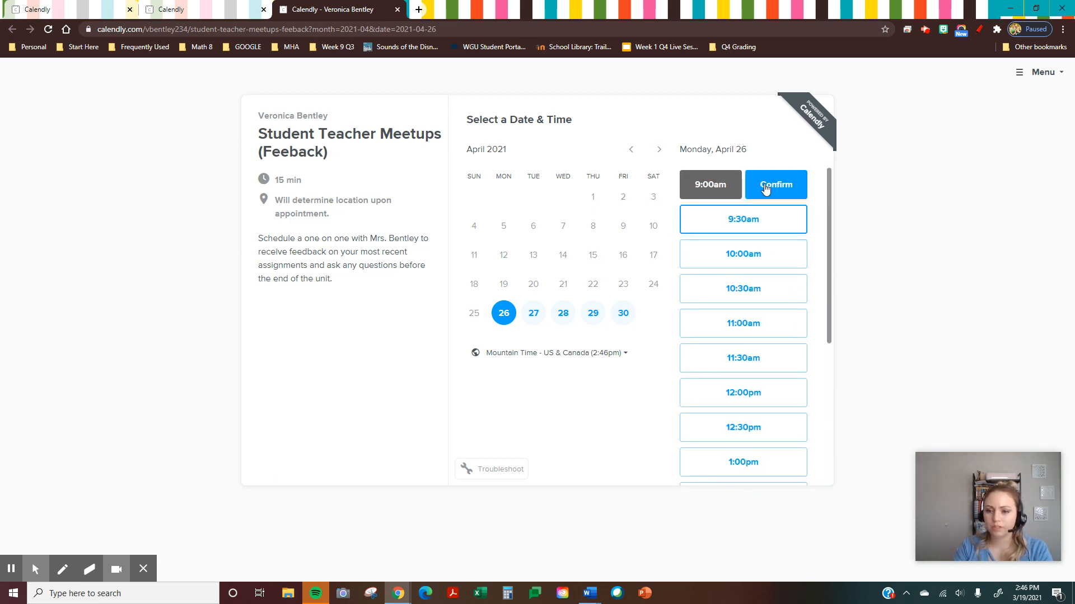
{"action": "left_click", "coordinate": [767, 188]}
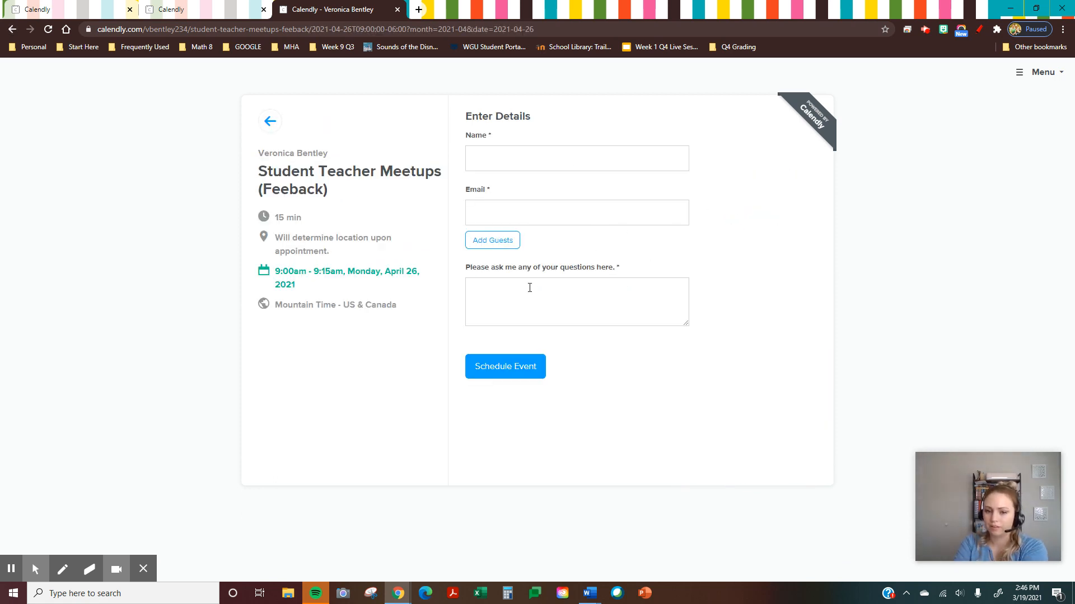
{"action": "left_click", "coordinate": [269, 121]}
Step: Return from the event editor to the event types overview and copy the Student Teacher Meetups (Feeback) booking link
{"action": "left_click", "coordinate": [181, 11]}
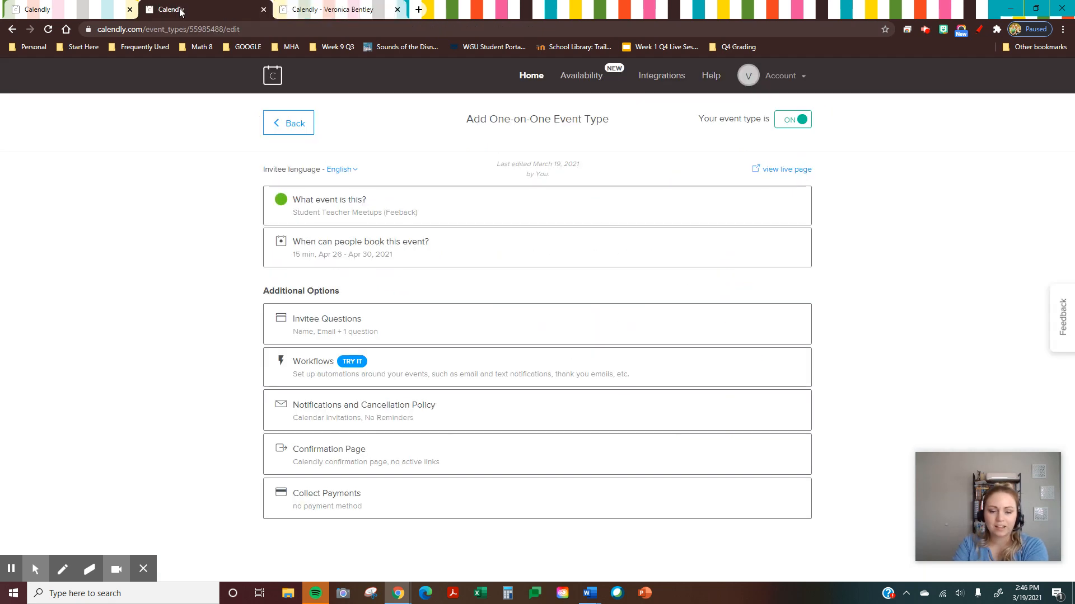
{"action": "left_click", "coordinate": [293, 128]}
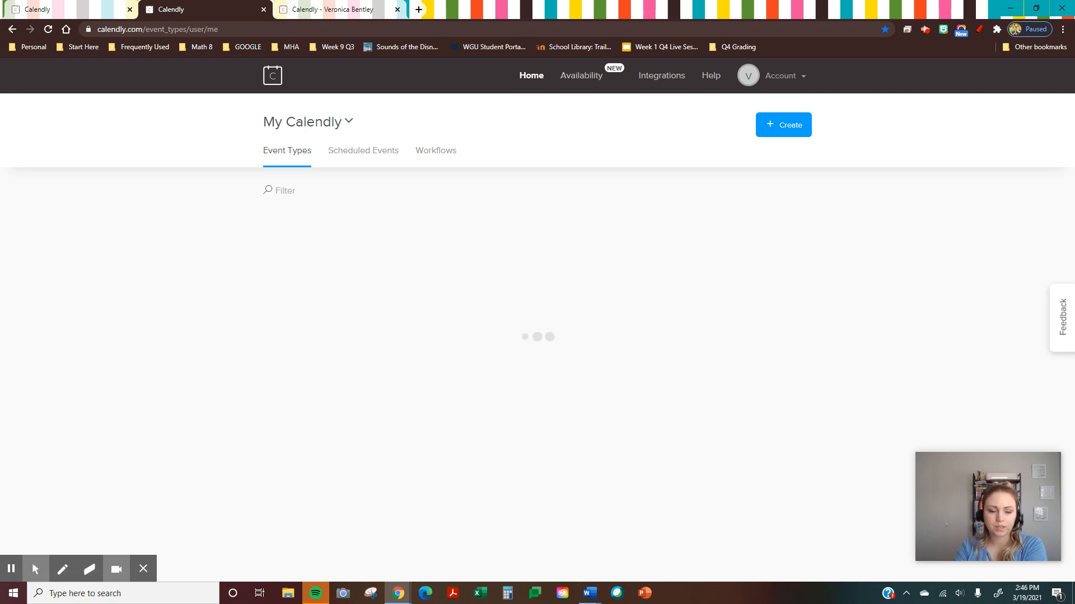
{"action": "scroll", "coordinate": [241, 259], "scroll_direction": "down", "scroll_amount": 1}
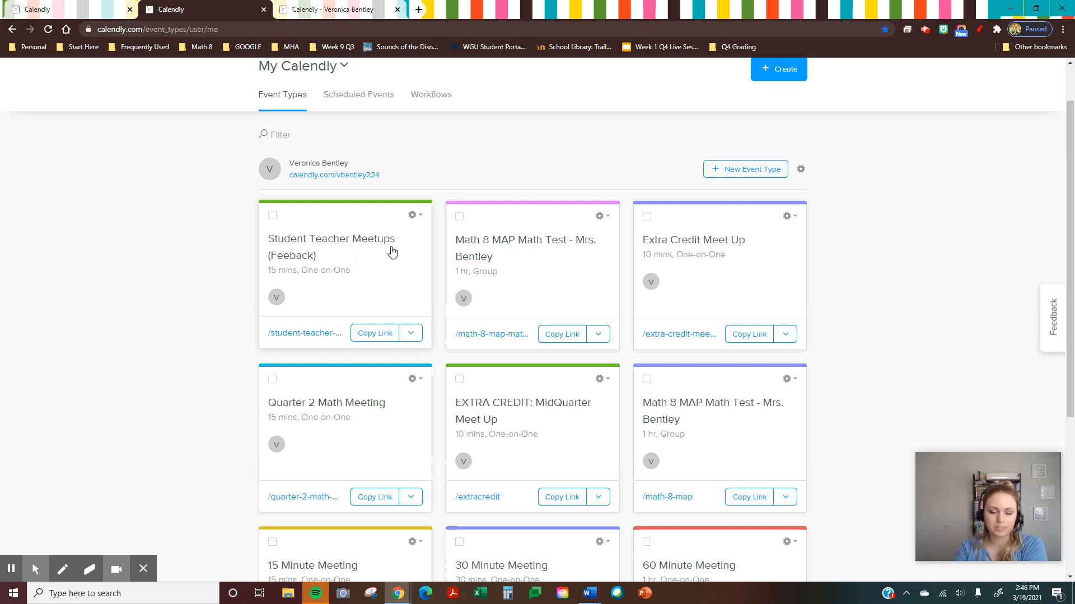
{"action": "left_click", "coordinate": [369, 334]}
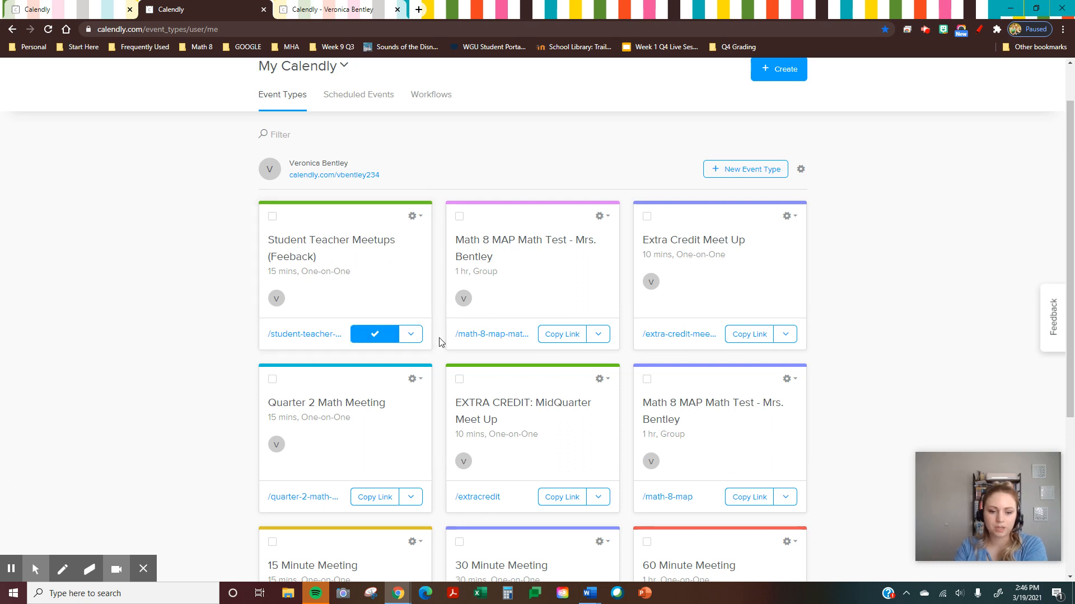
Step: Examine the extra sharing options and the settings actions of the Student Teacher Meetups (Feeback) event type
{"action": "left_click", "coordinate": [410, 335]}
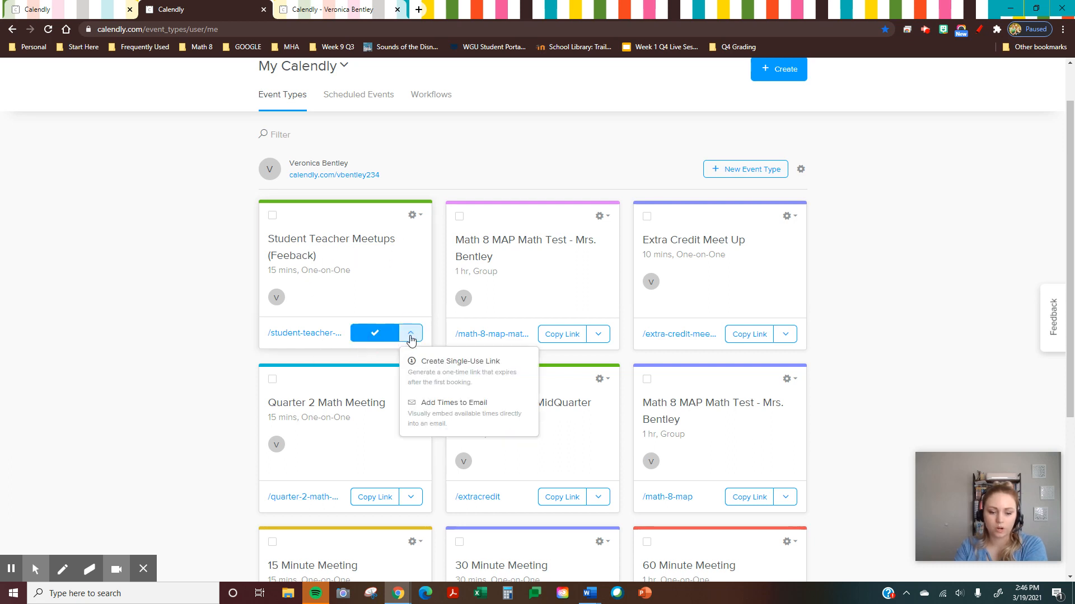
{"action": "left_click", "coordinate": [421, 221]}
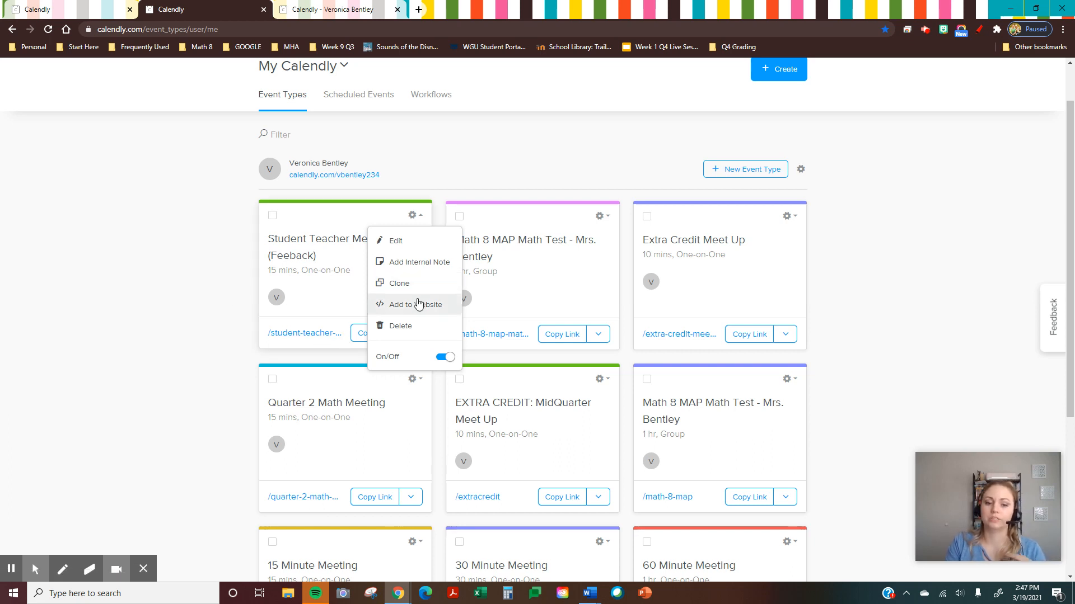
{"action": "left_click", "coordinate": [234, 317]}
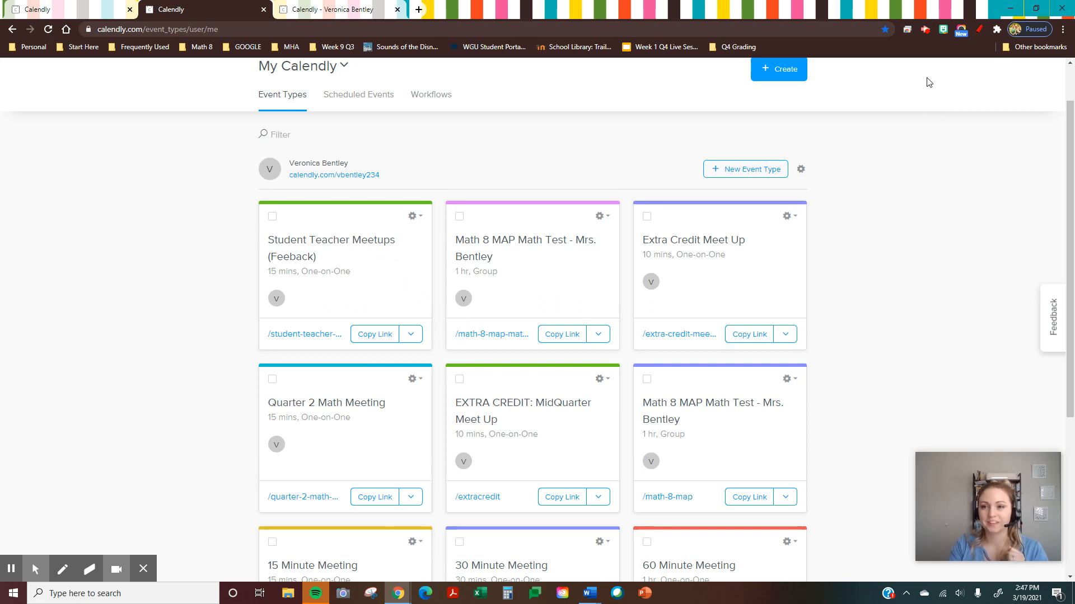